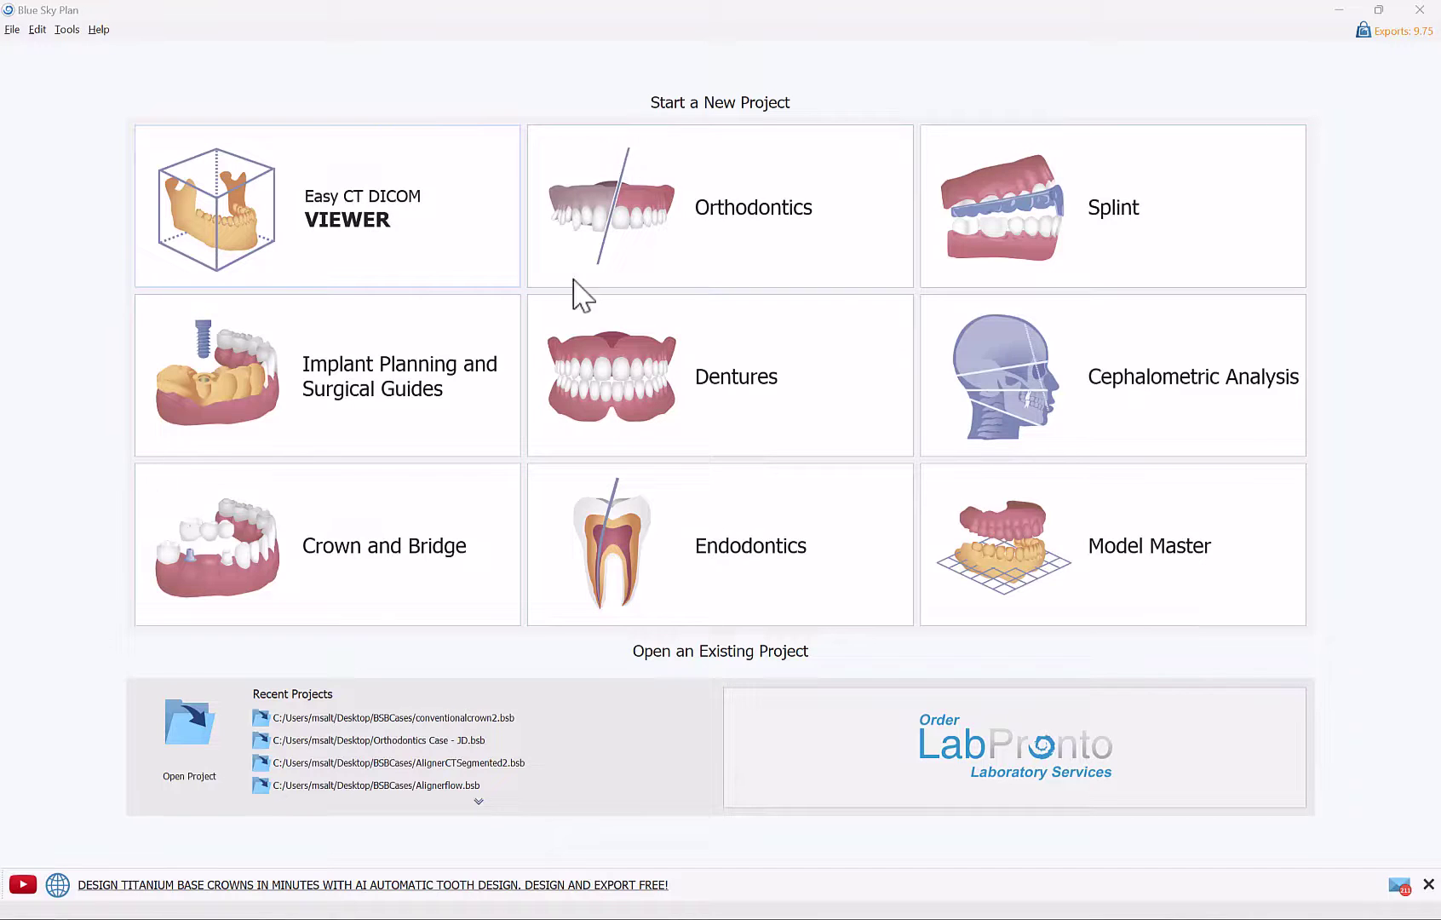
Step: Start a new Crown and Bridge project of the Bridge type
{"action": "left_click", "coordinate": [379, 620]}
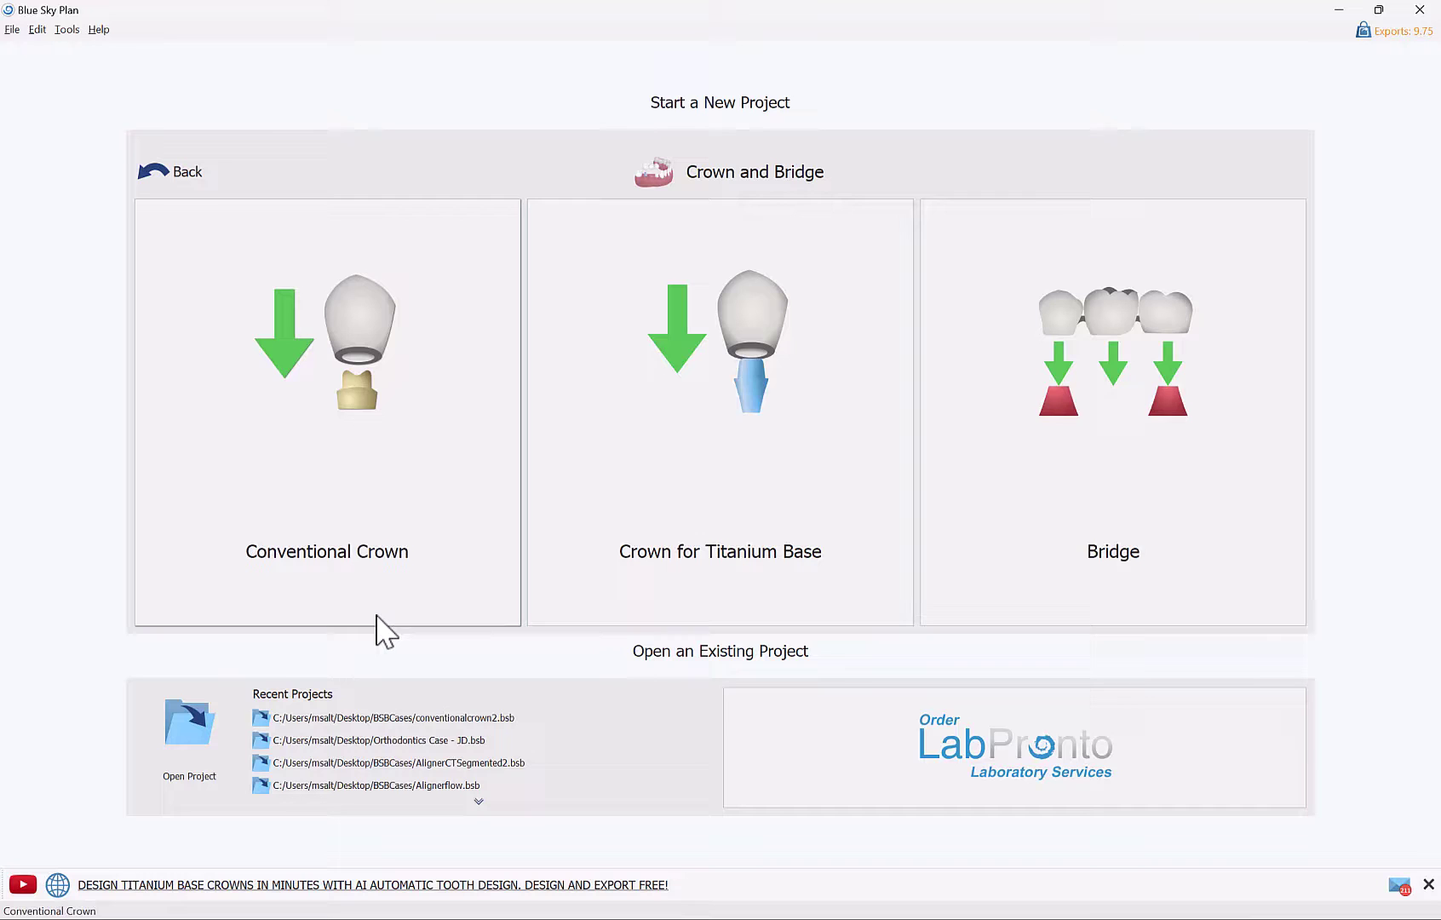
{"action": "left_click", "coordinate": [1083, 493]}
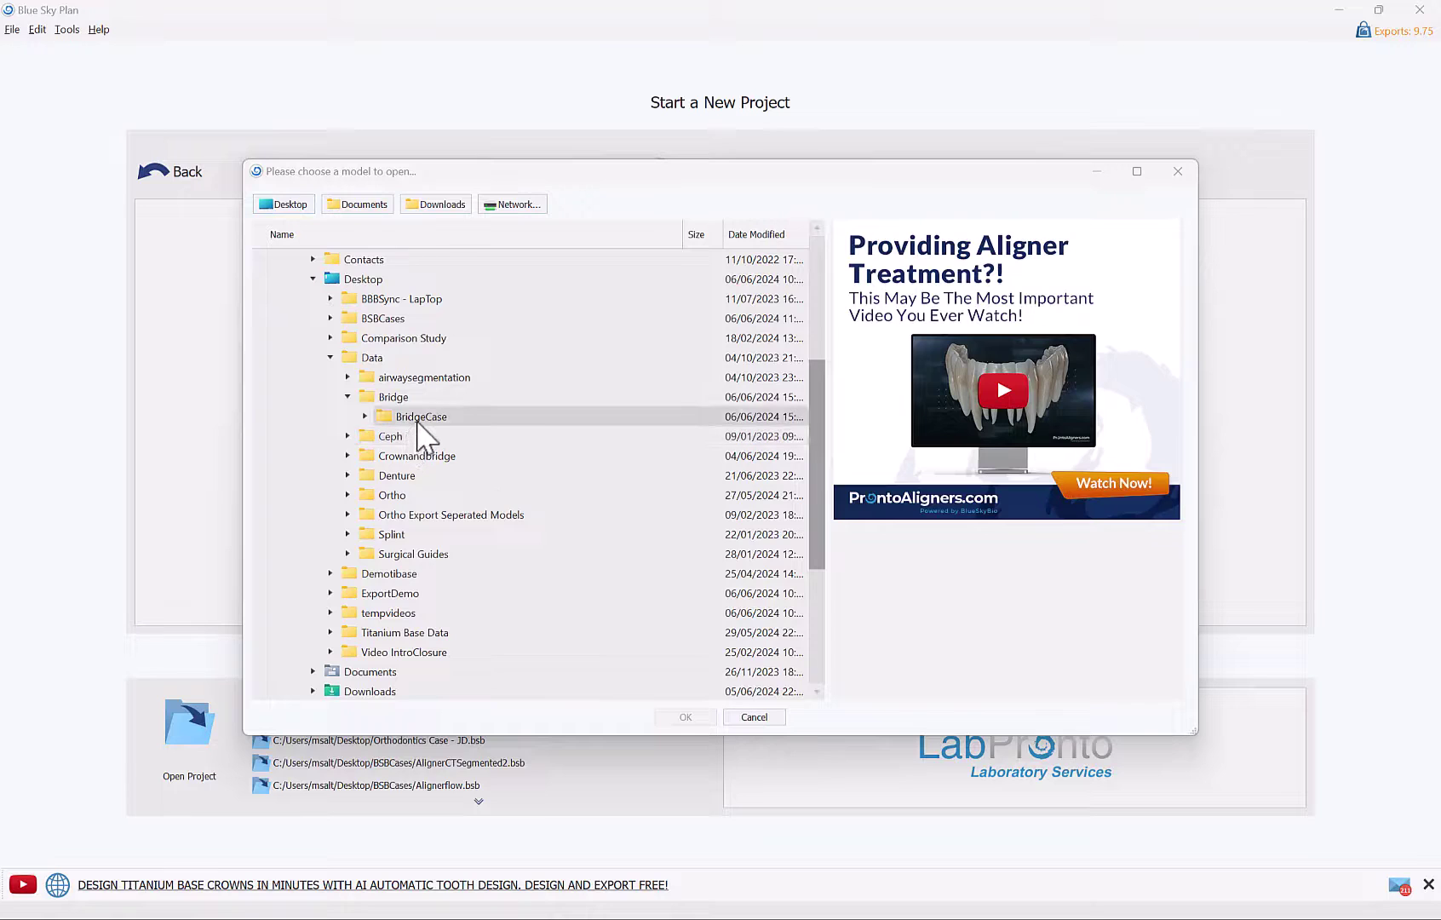
Step: Import LowerJaw.stl and UpperJaw.stl from the BridgeCase folder into the bridge project
{"action": "double_click", "coordinate": [419, 421]}
{"action": "left_click", "coordinate": [432, 438]}
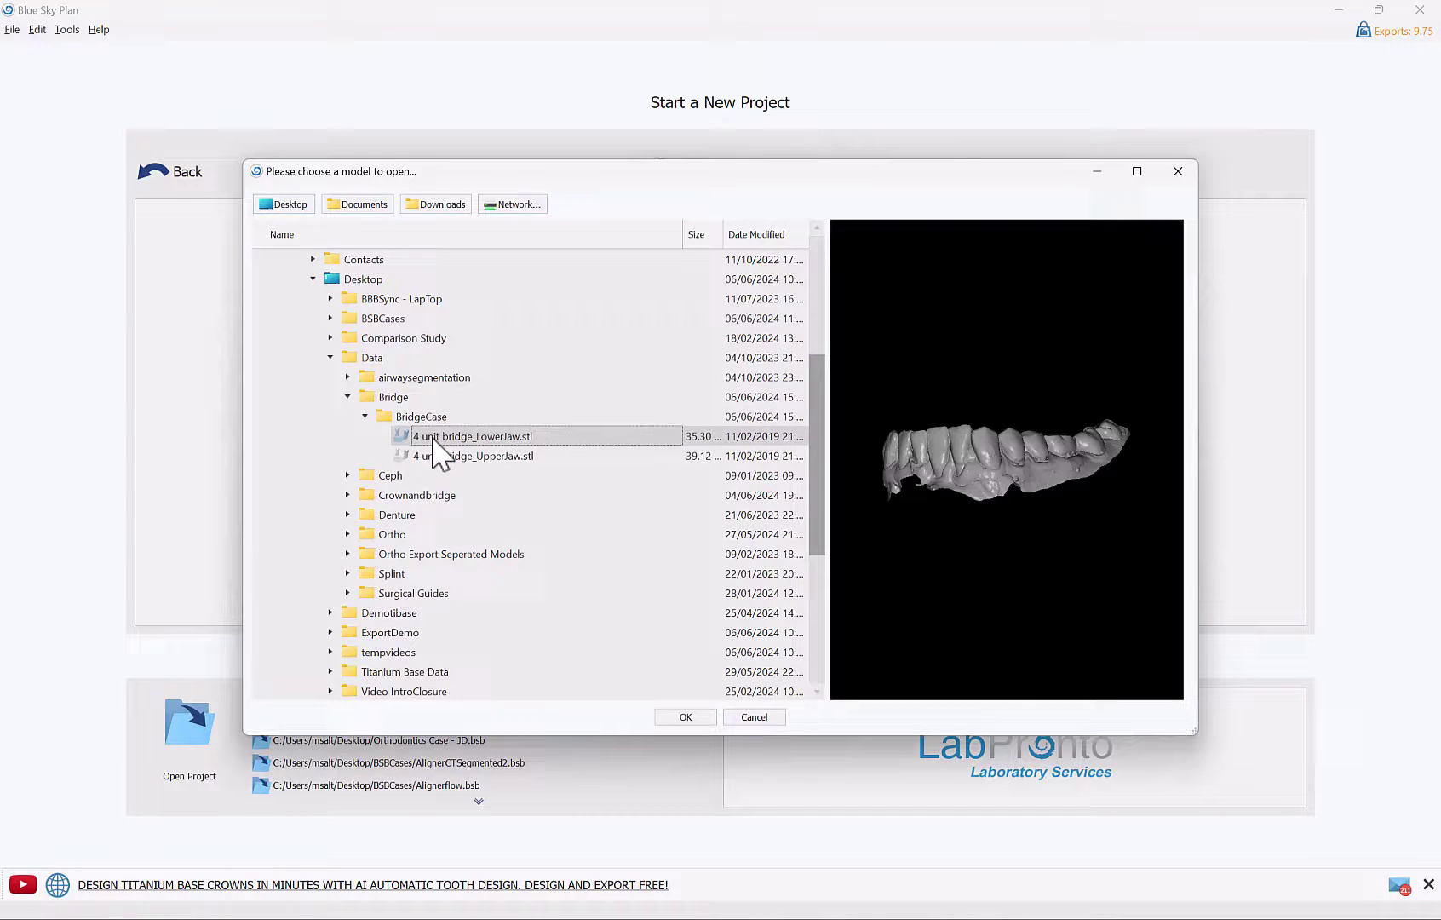
{"action": "left_click_drag", "start_coordinate": [886, 451], "coordinate": [980, 572]}
{"action": "left_click", "coordinate": [489, 458], "text": "ctrl"}
{"action": "left_click_drag", "start_coordinate": [1007, 468], "coordinate": [1197, 452]}
{"action": "left_click", "coordinate": [673, 719]}
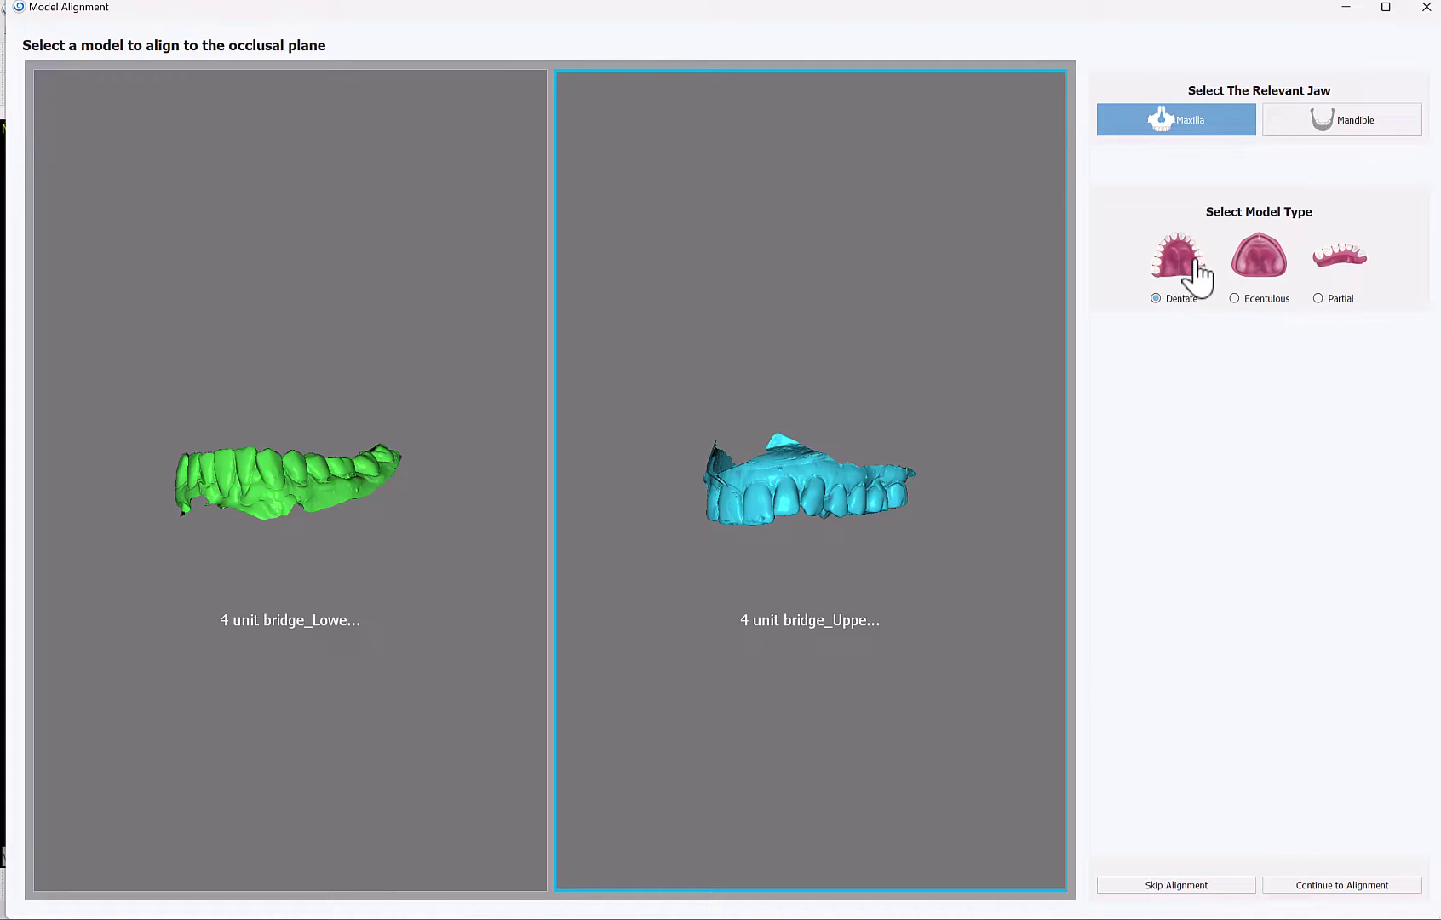
Step: Align the maxilla to the occlusal plane, show both jaws together, and finish alignment
{"action": "left_click", "coordinate": [1332, 884]}
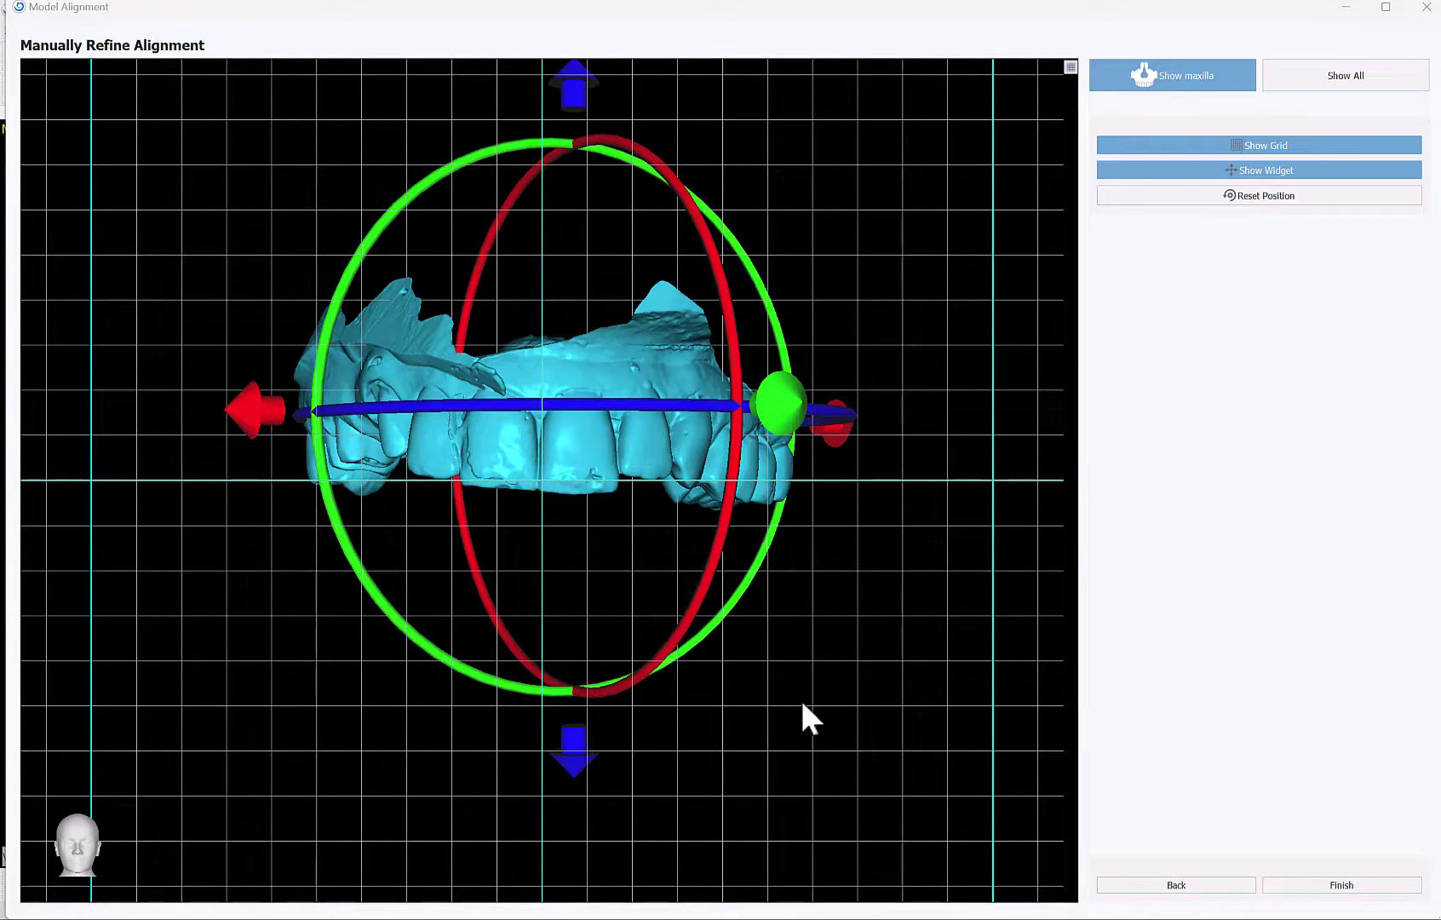
{"action": "left_click", "coordinate": [1303, 78]}
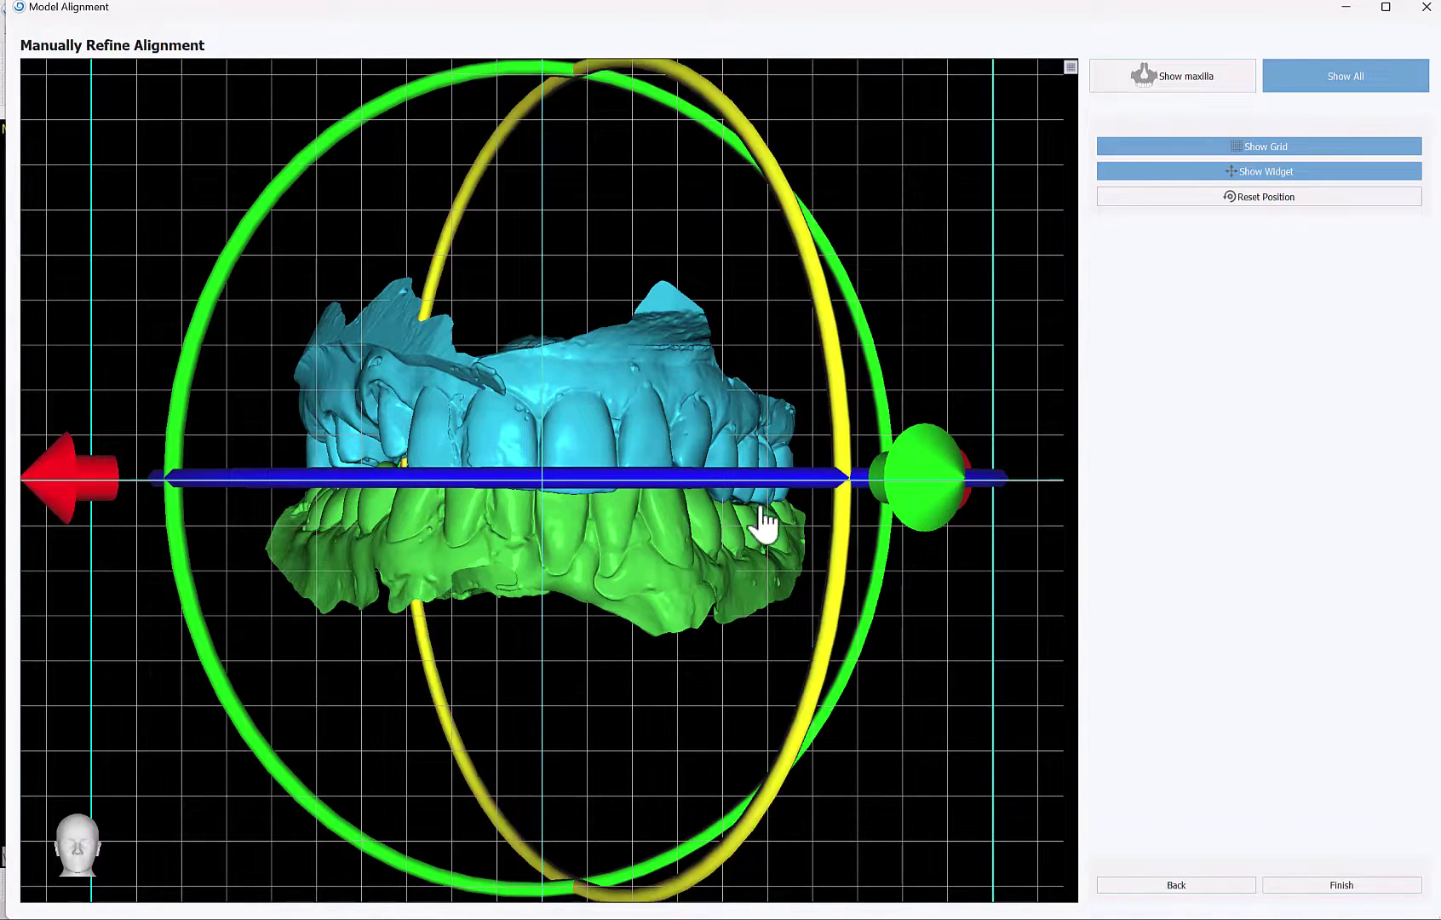
{"action": "left_click", "coordinate": [1329, 889]}
Step: Hide the 4 unit bridge_LowerJaw surface so only the upper jaw scan is displayed
{"action": "left_click_drag", "start_coordinate": [295, 475], "coordinate": [424, 578]}
{"action": "scroll", "coordinate": [790, 695], "scroll_direction": "up", "scroll_amount": 5}
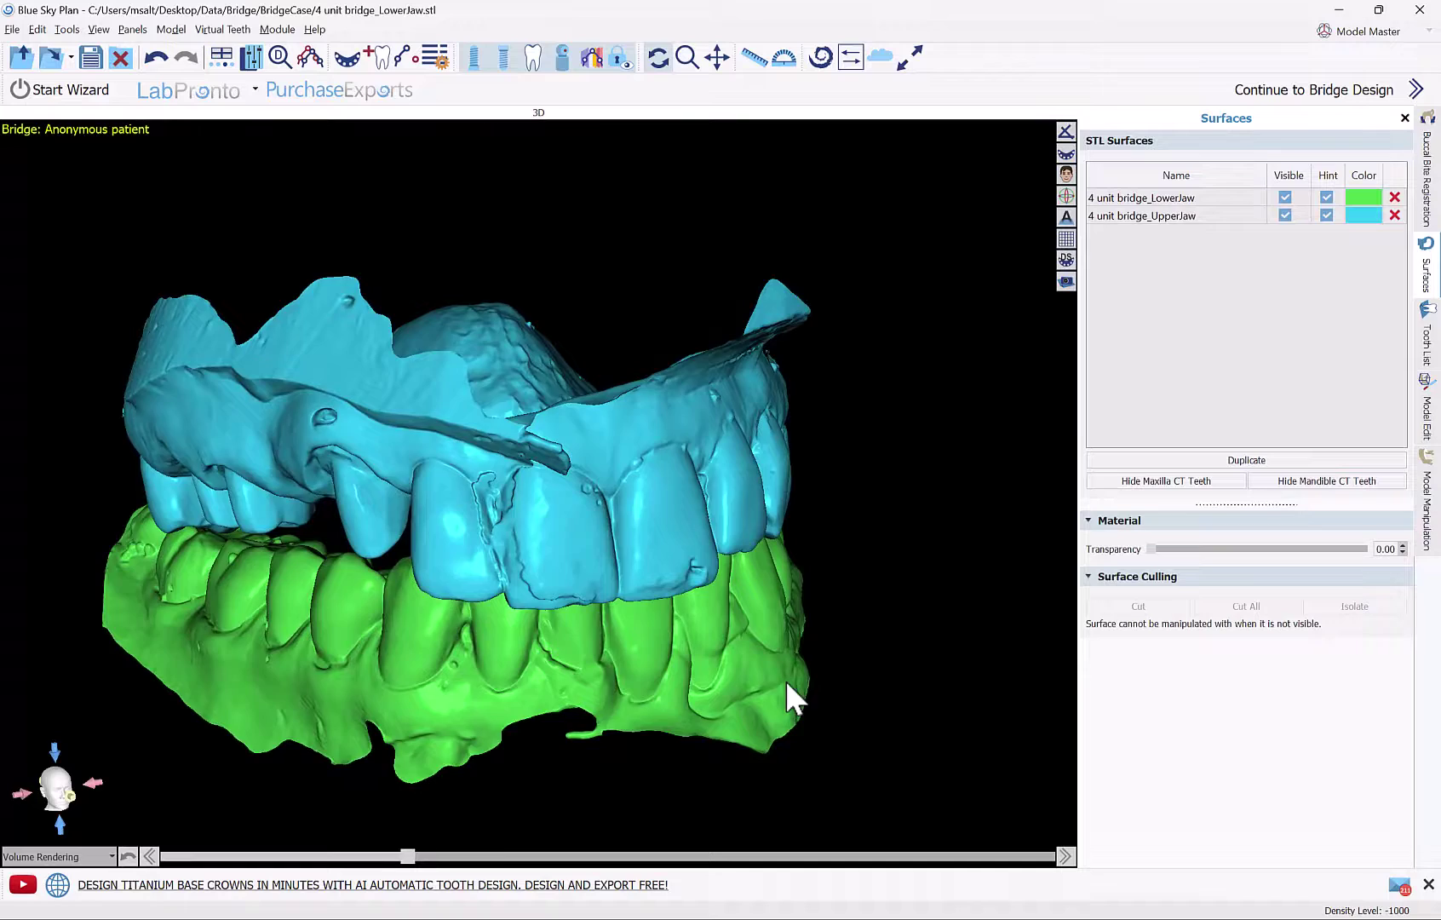
{"action": "left_click_drag", "start_coordinate": [702, 694], "coordinate": [737, 595]}
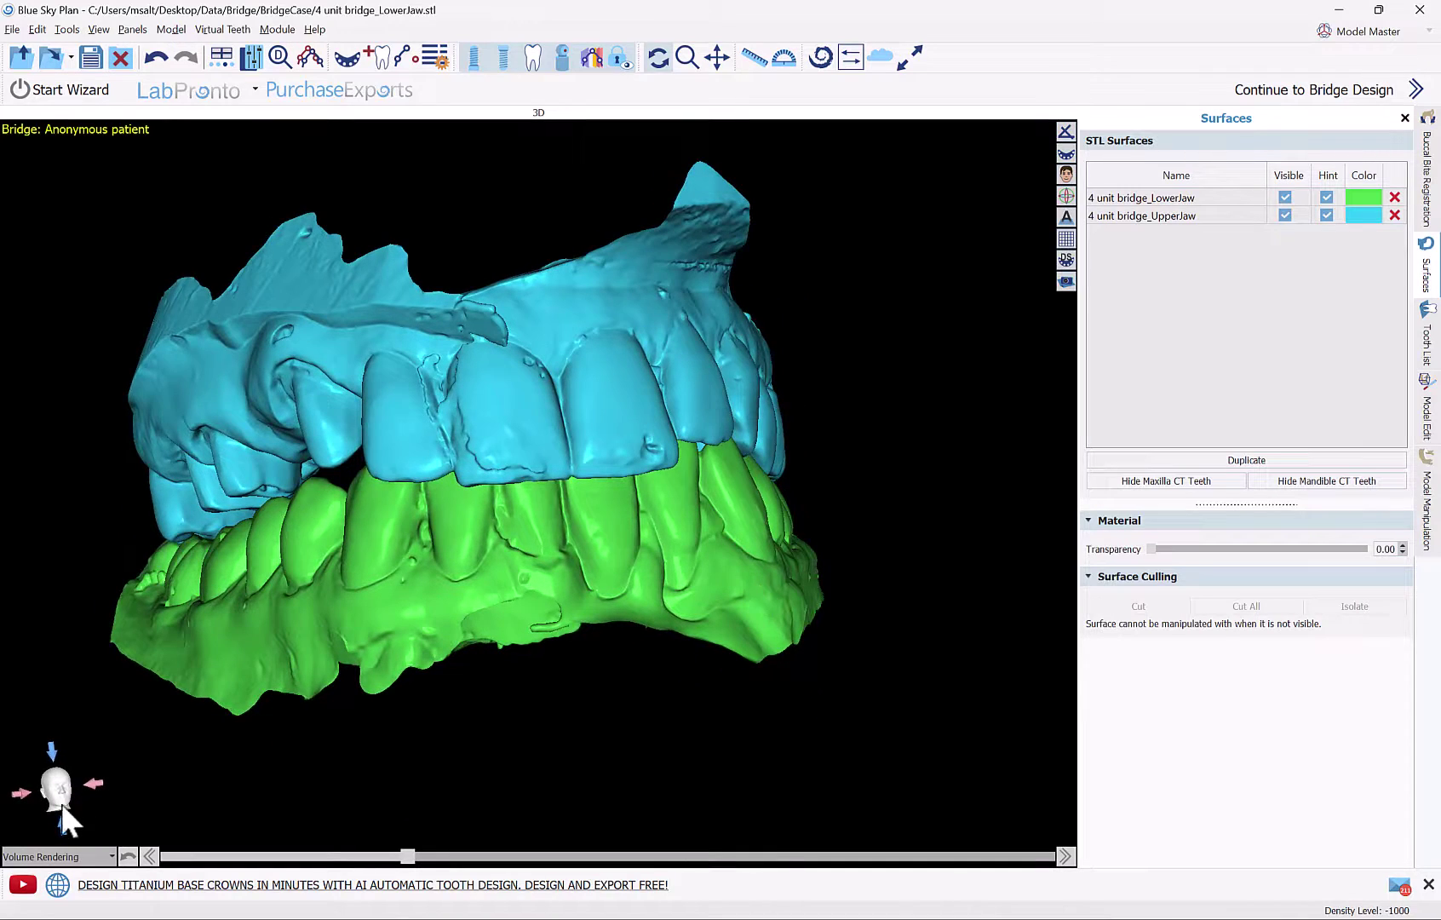
{"action": "left_click_drag", "start_coordinate": [472, 417], "coordinate": [396, 635]}
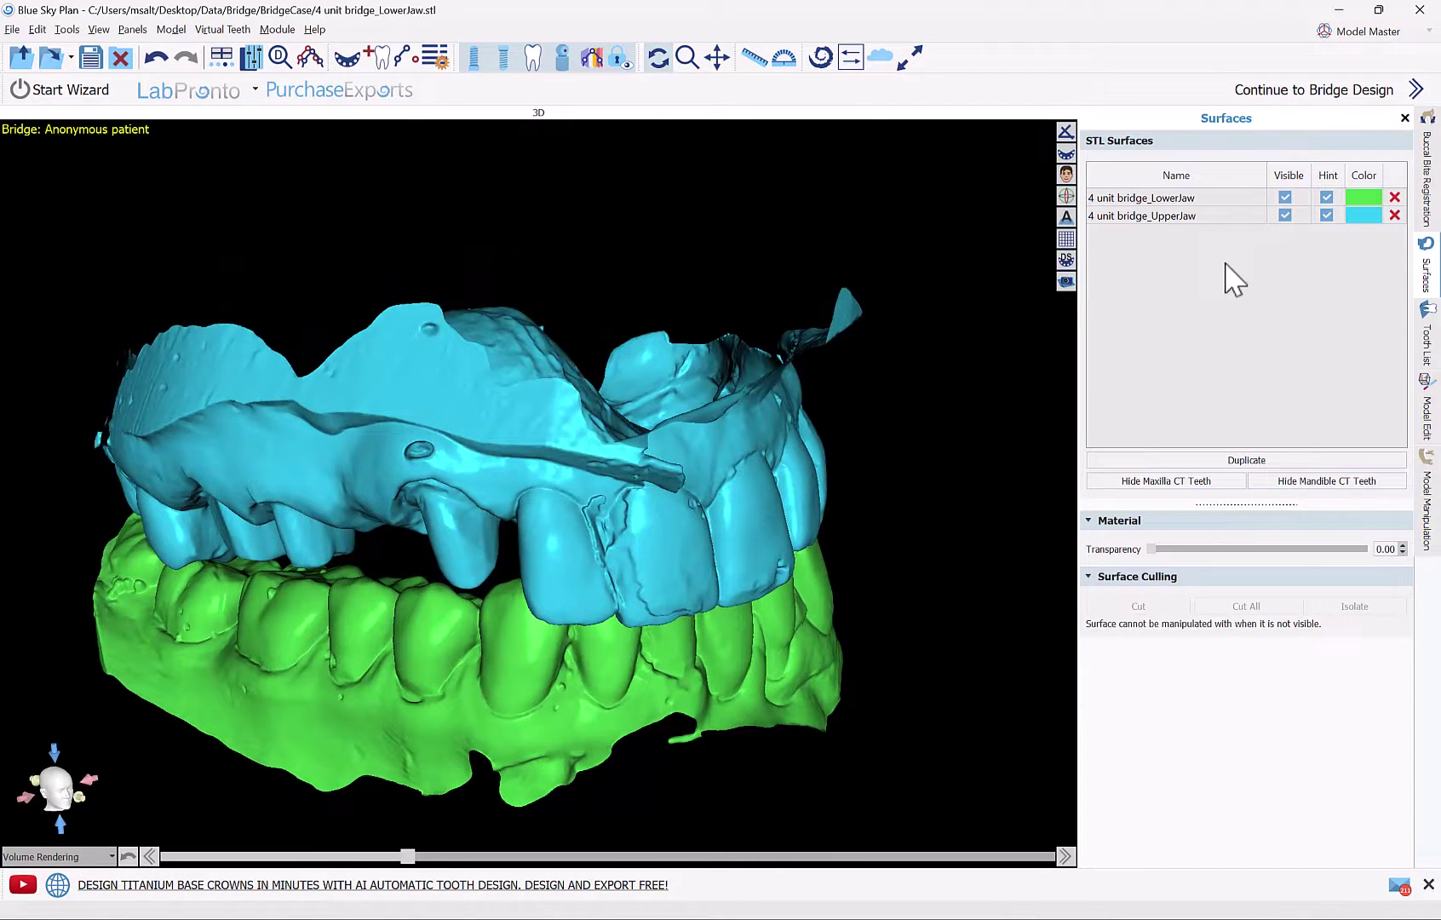
{"action": "left_click", "coordinate": [1285, 199]}
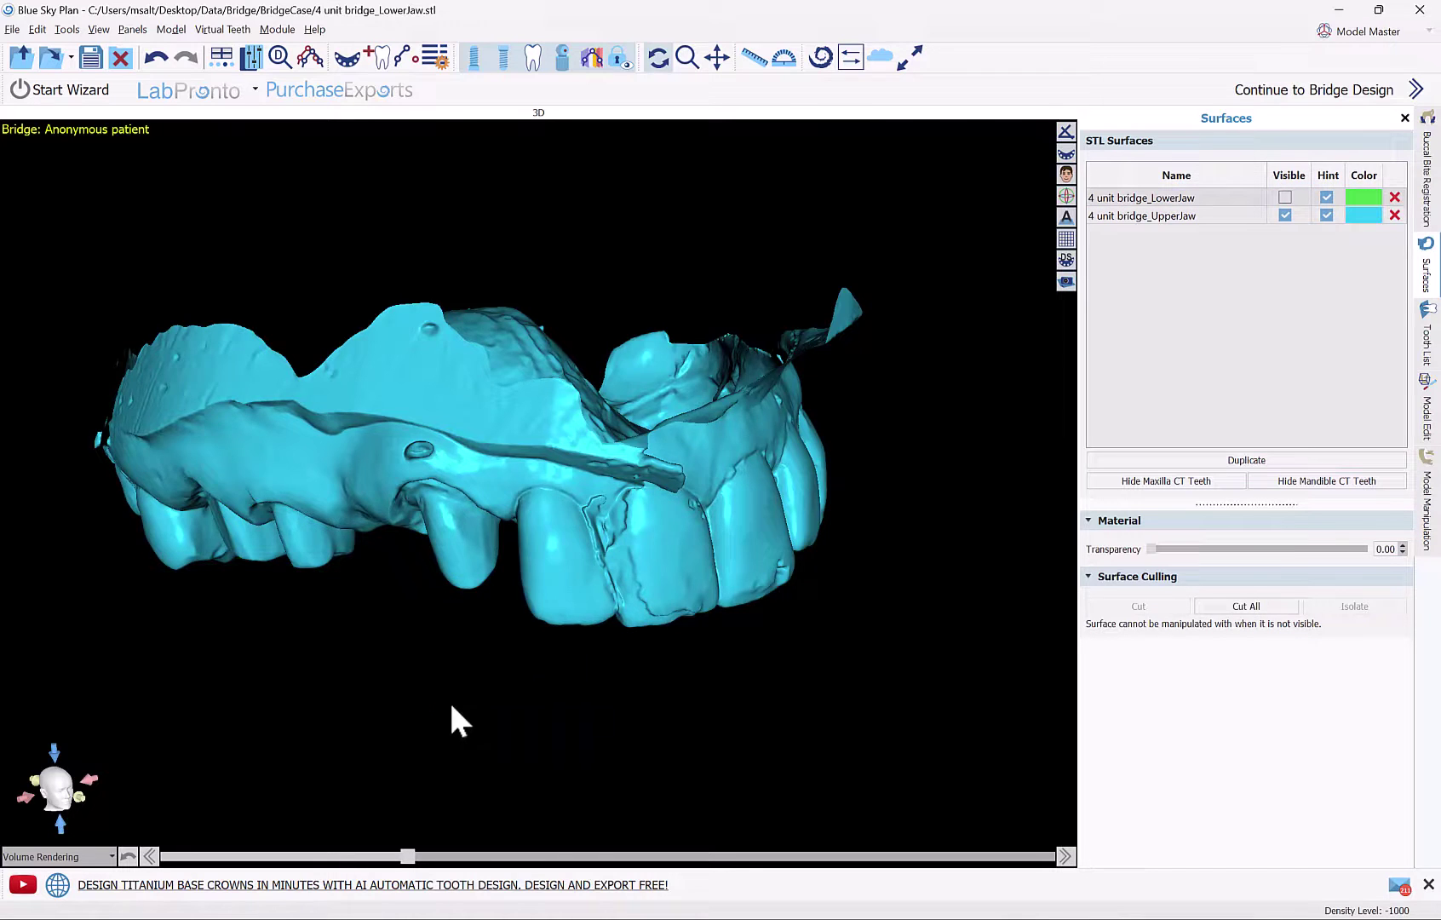
{"action": "left_click_drag", "start_coordinate": [451, 714], "coordinate": [487, 558]}
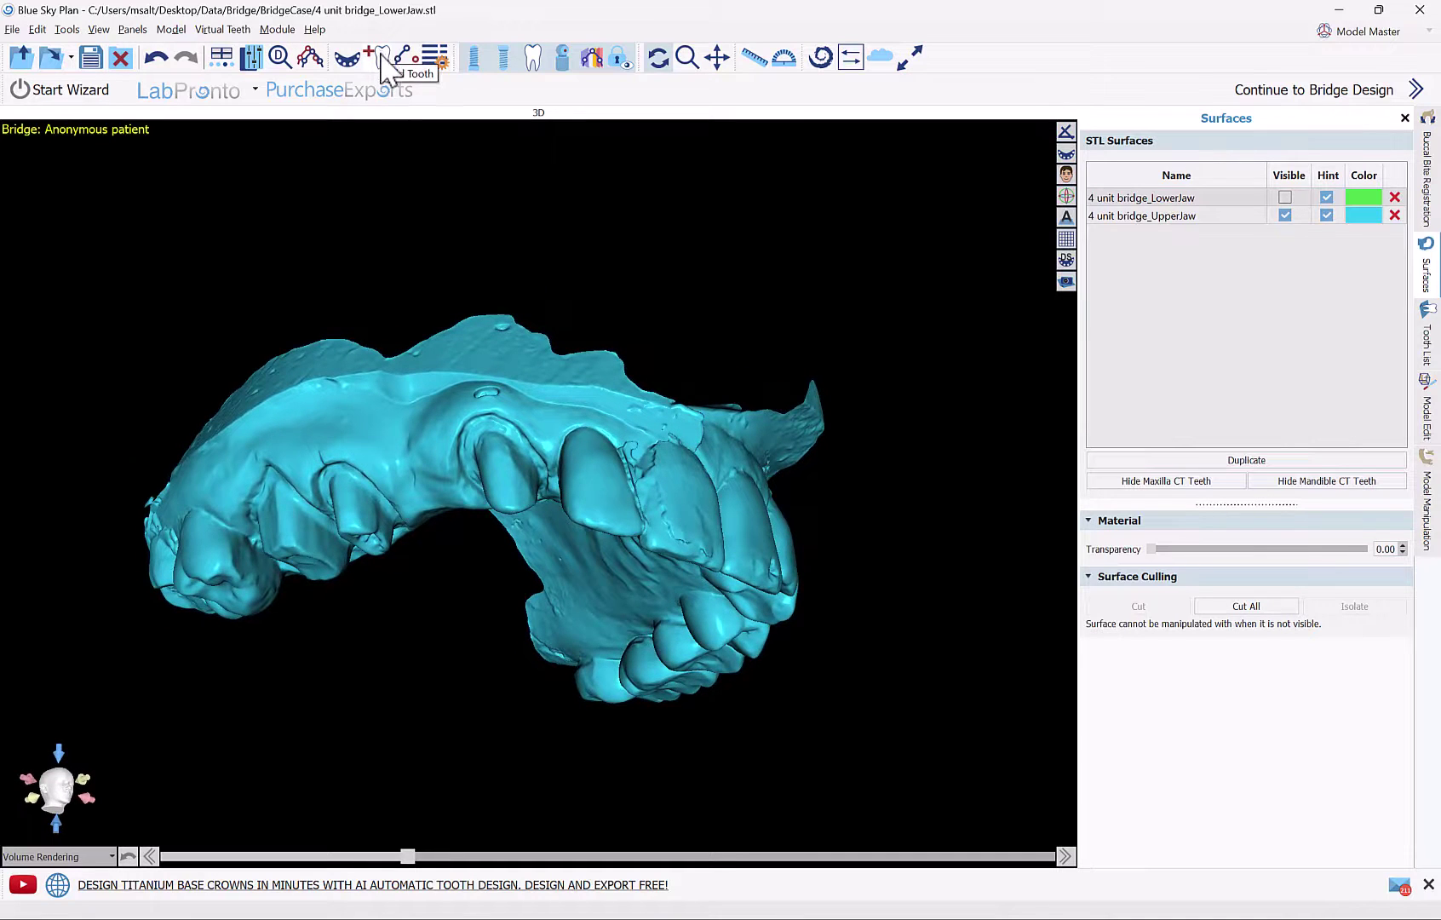
Step: Add an AI-generated Right Maxillary Canine and place it in the upper jaw gap
{"action": "left_click", "coordinate": [382, 61]}
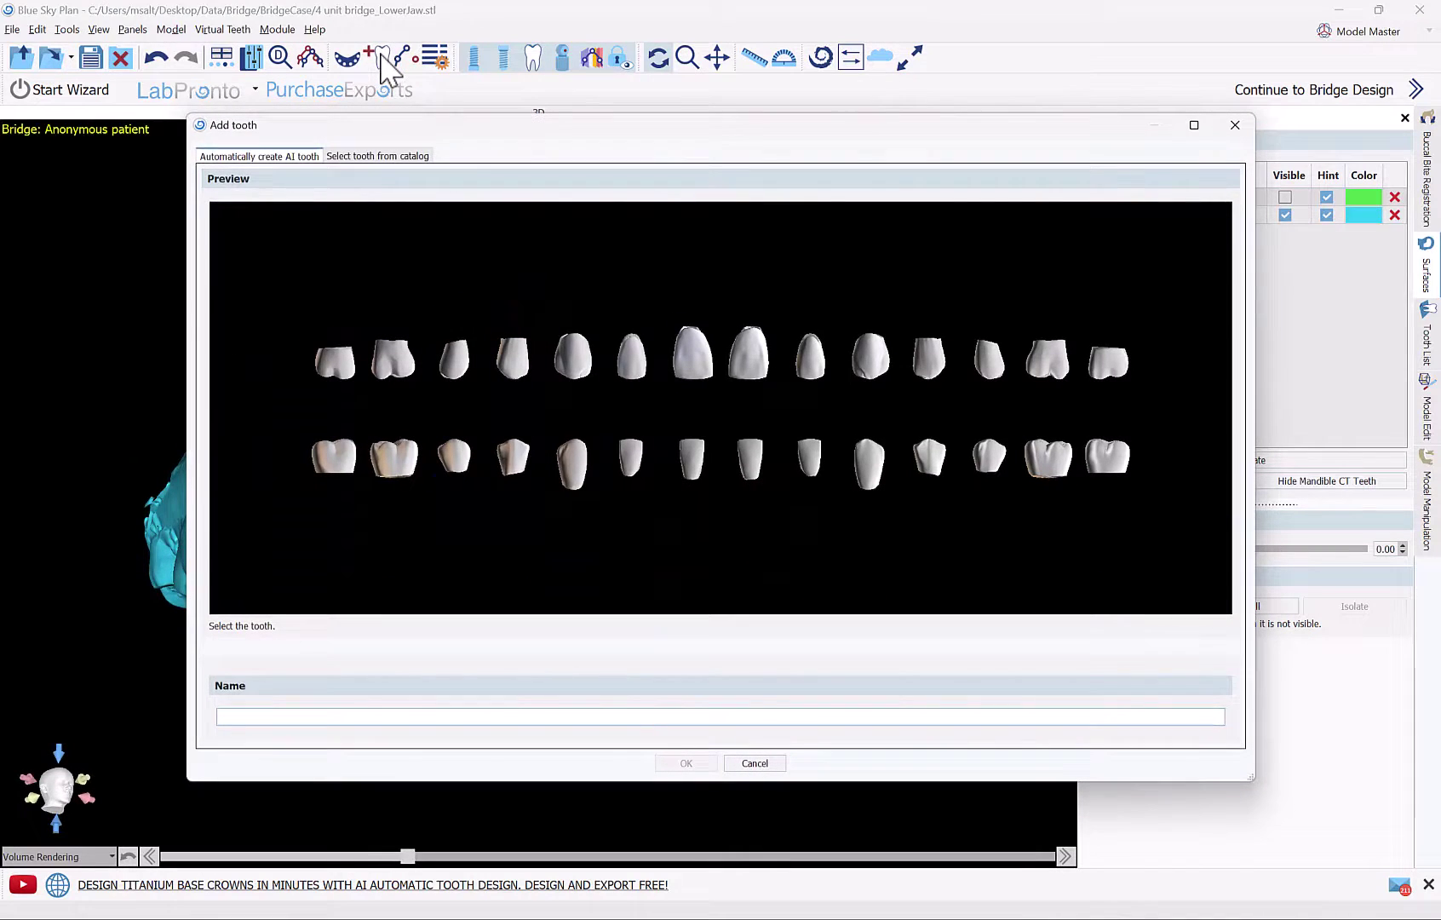
{"action": "left_click", "coordinate": [578, 365]}
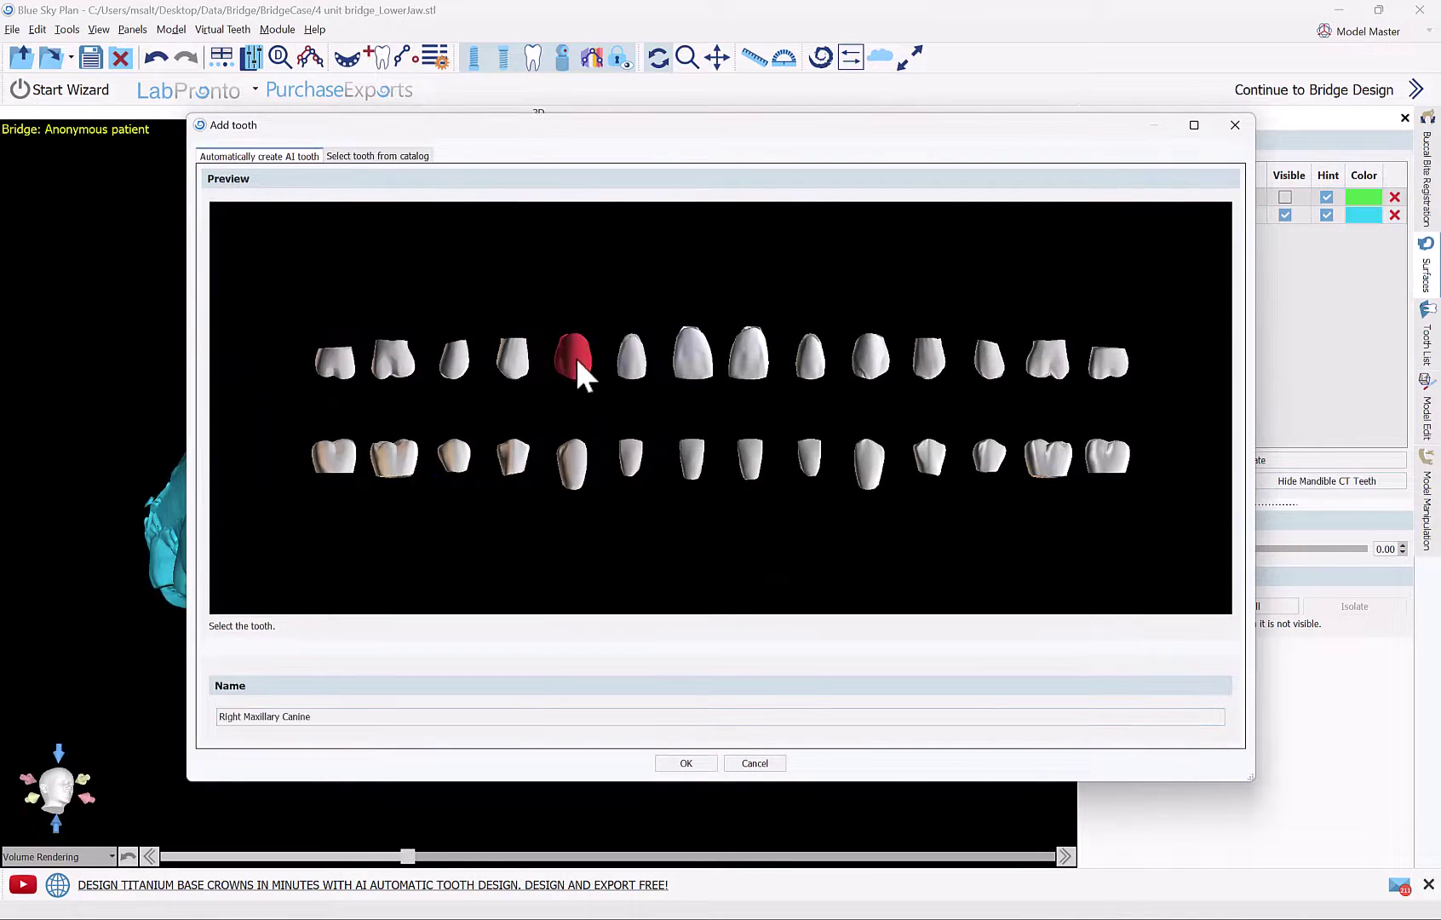
{"action": "left_click", "coordinate": [515, 382]}
{"action": "left_click", "coordinate": [584, 354]}
{"action": "left_click", "coordinate": [686, 764]}
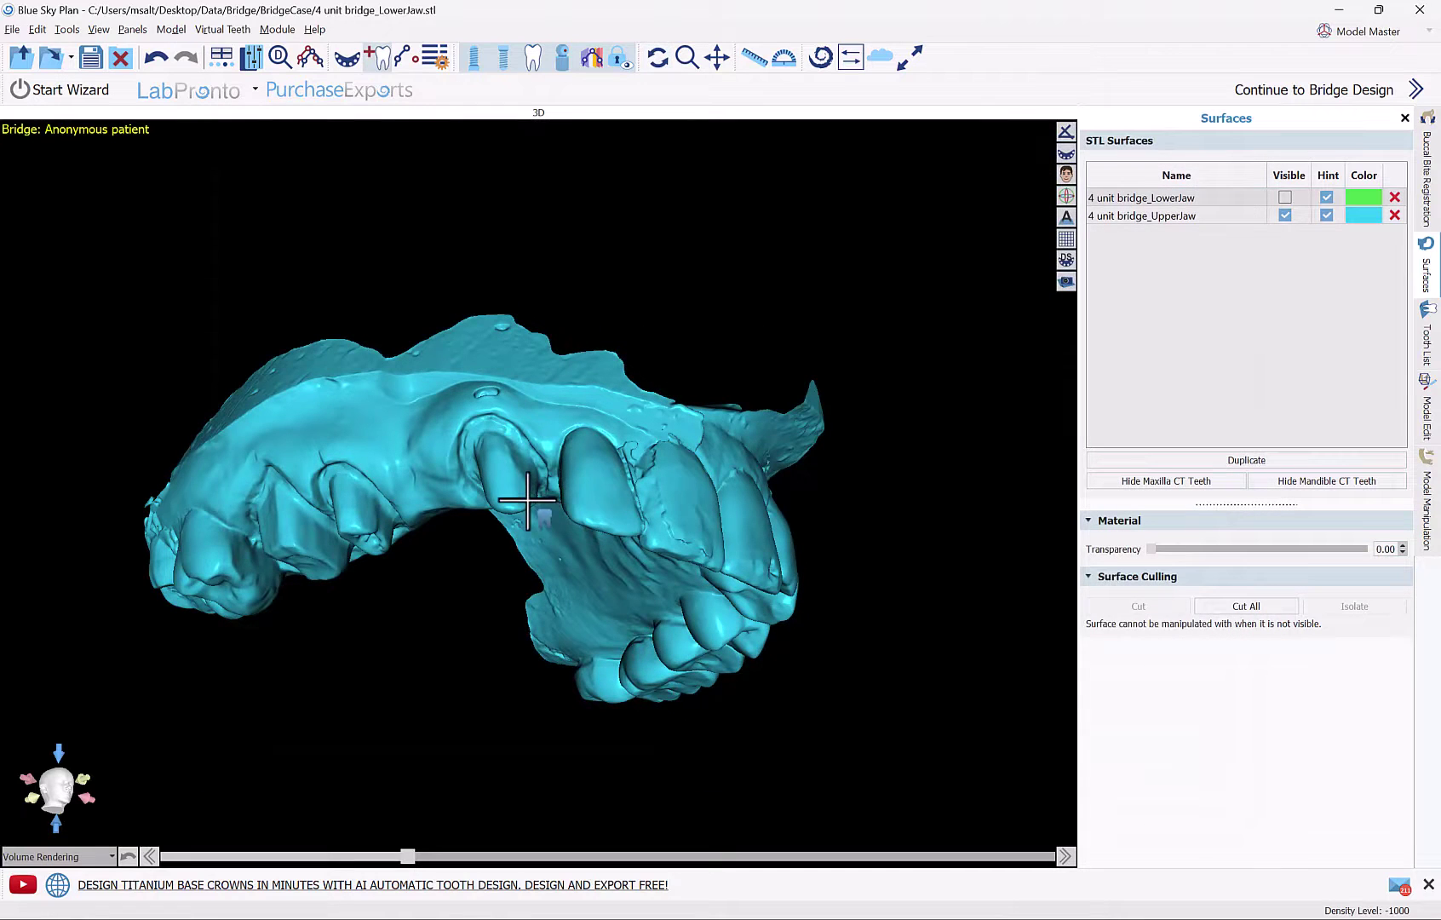
{"action": "left_click", "coordinate": [539, 466]}
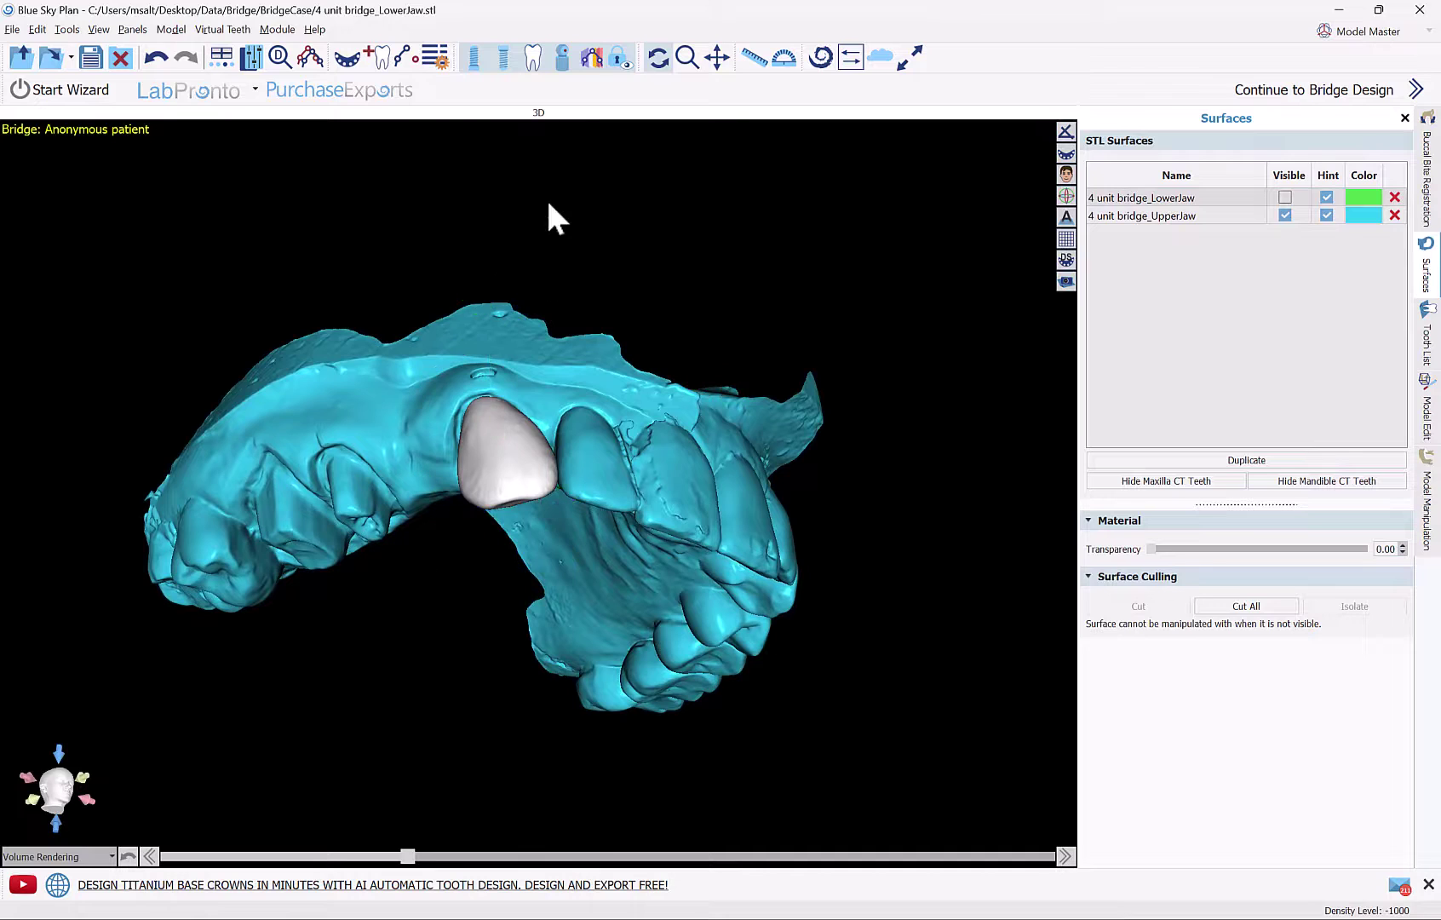
Step: Add a Right Maxillary First Premolar and place it beside the canine
{"action": "left_click", "coordinate": [388, 60]}
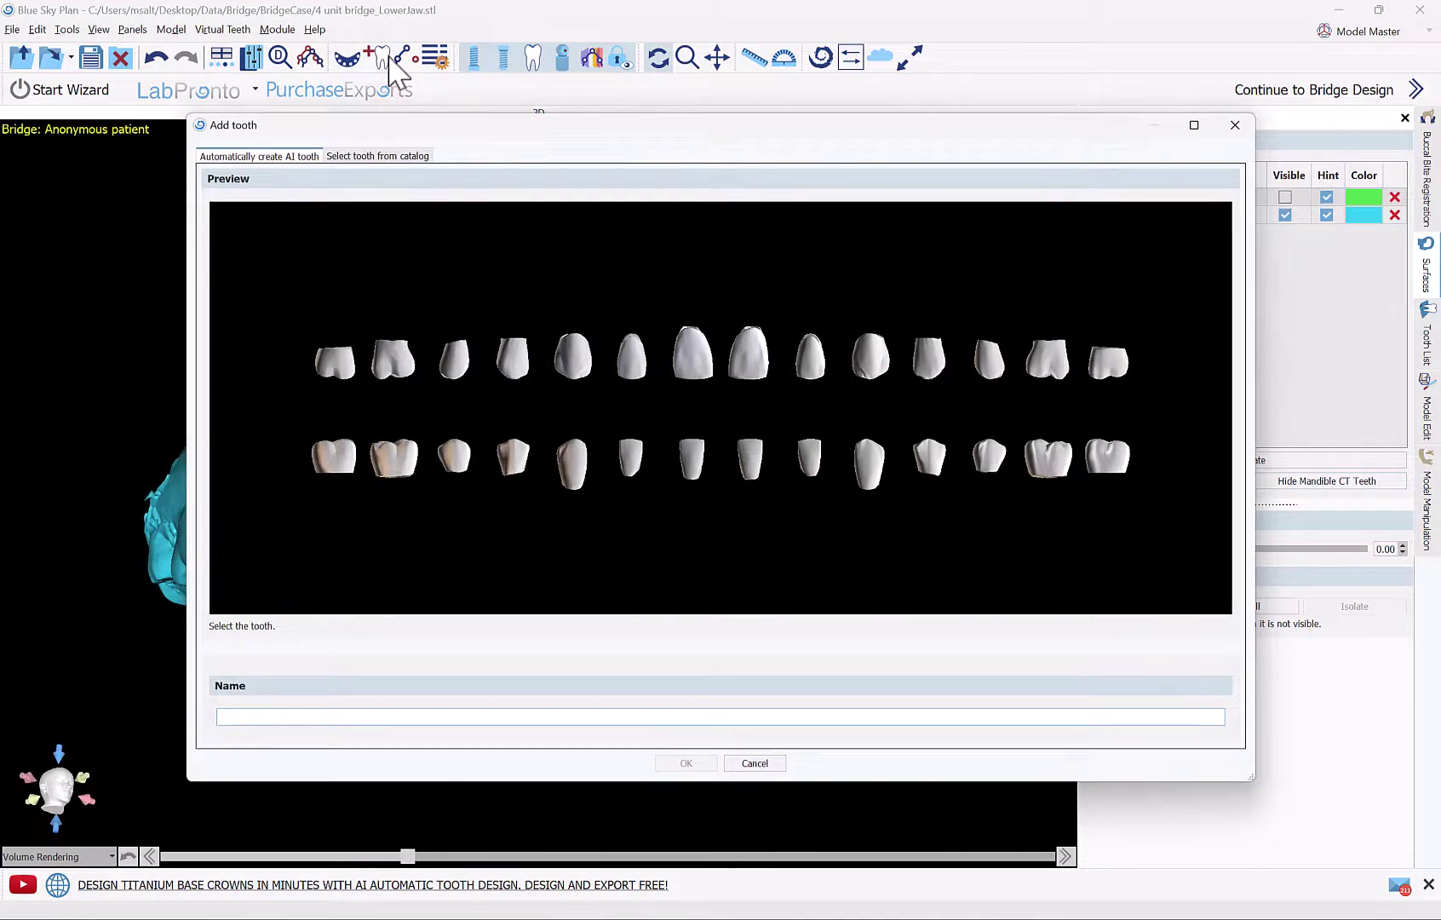
{"action": "left_click", "coordinate": [515, 368]}
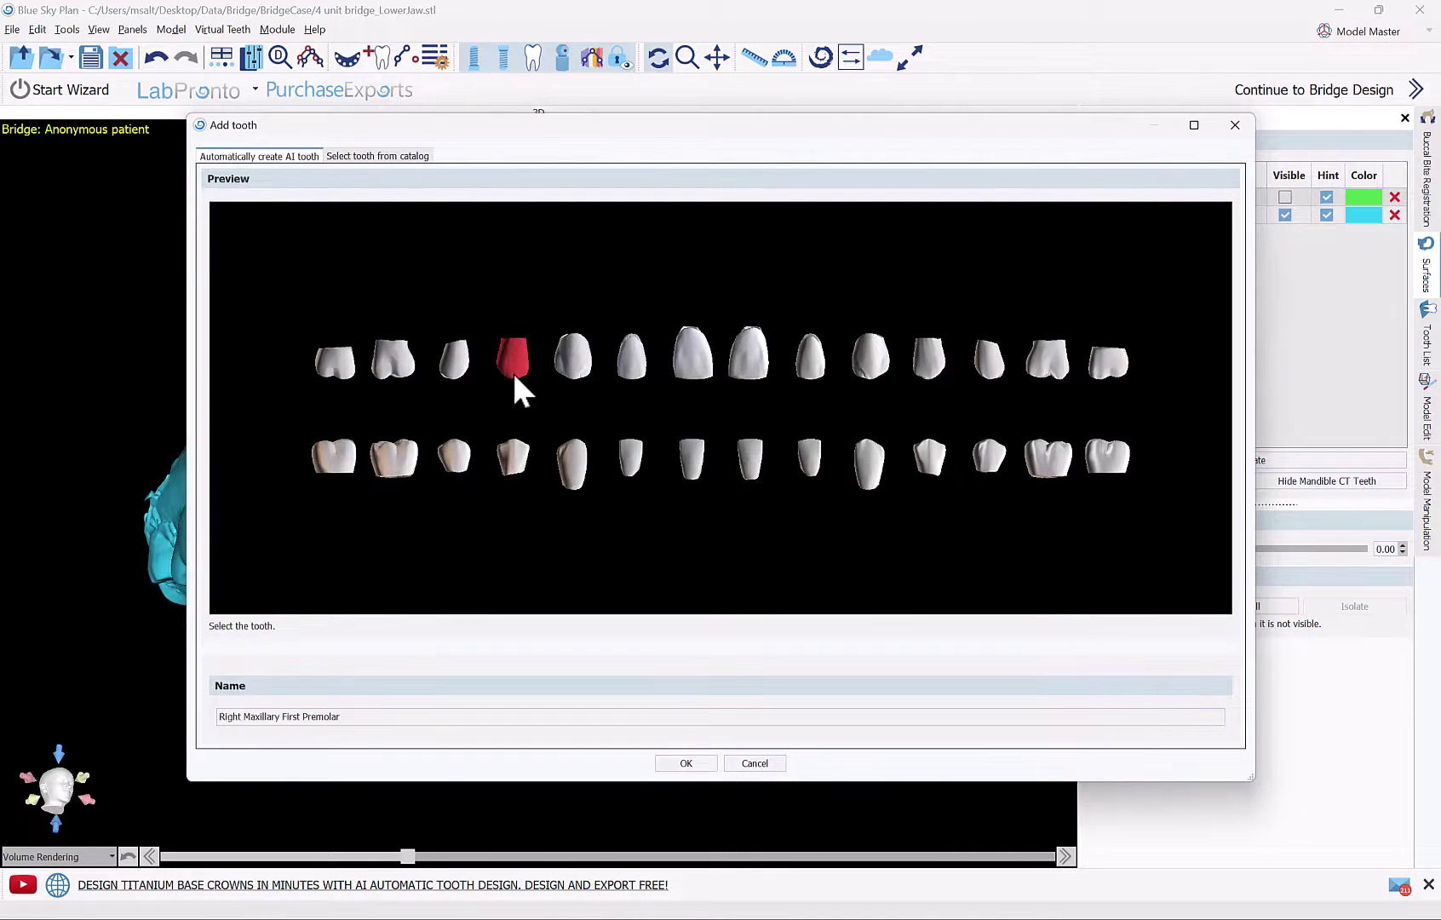
{"action": "left_click", "coordinate": [708, 765]}
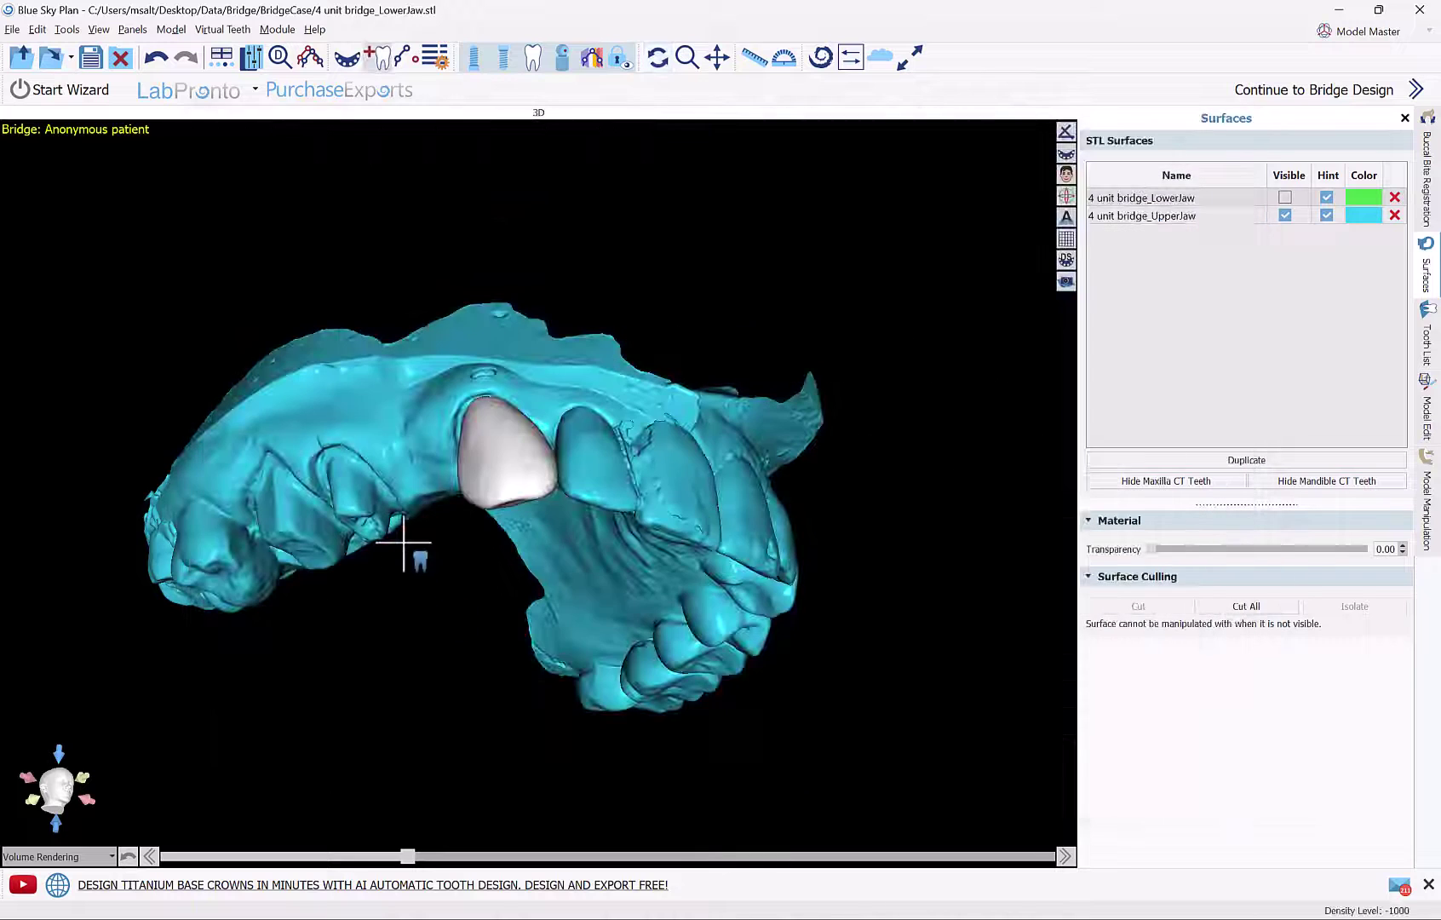
{"action": "left_click", "coordinate": [428, 471]}
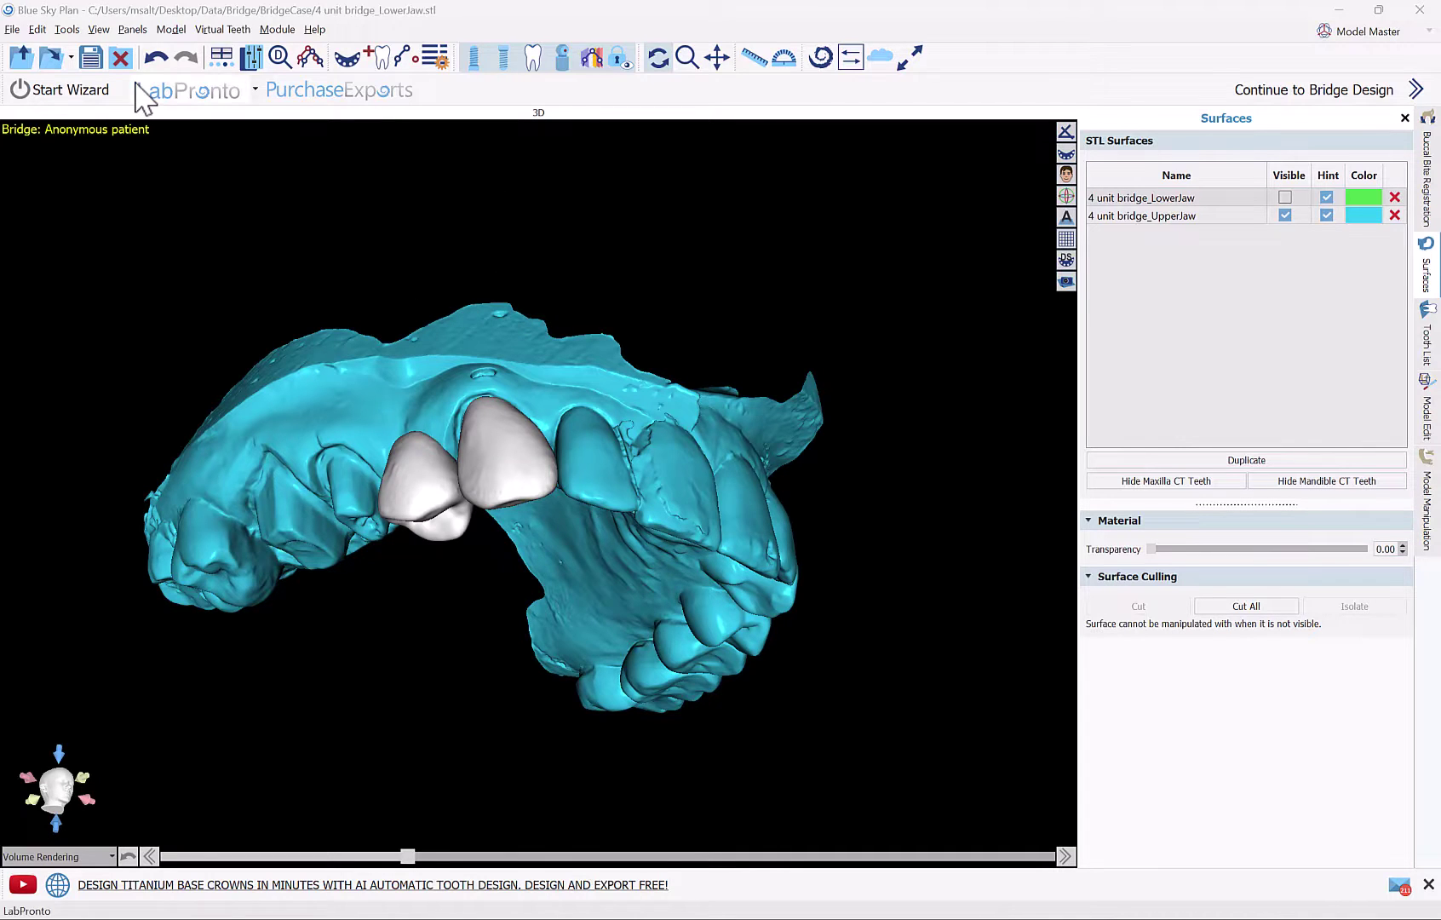
Step: In the tooth catalog, select the Brenes Tooth Library geometry set
{"action": "left_click", "coordinate": [383, 57]}
{"action": "left_click_drag", "start_coordinate": [695, 136], "coordinate": [809, 247]}
{"action": "left_click", "coordinate": [538, 240]}
{"action": "left_click", "coordinate": [539, 293]}
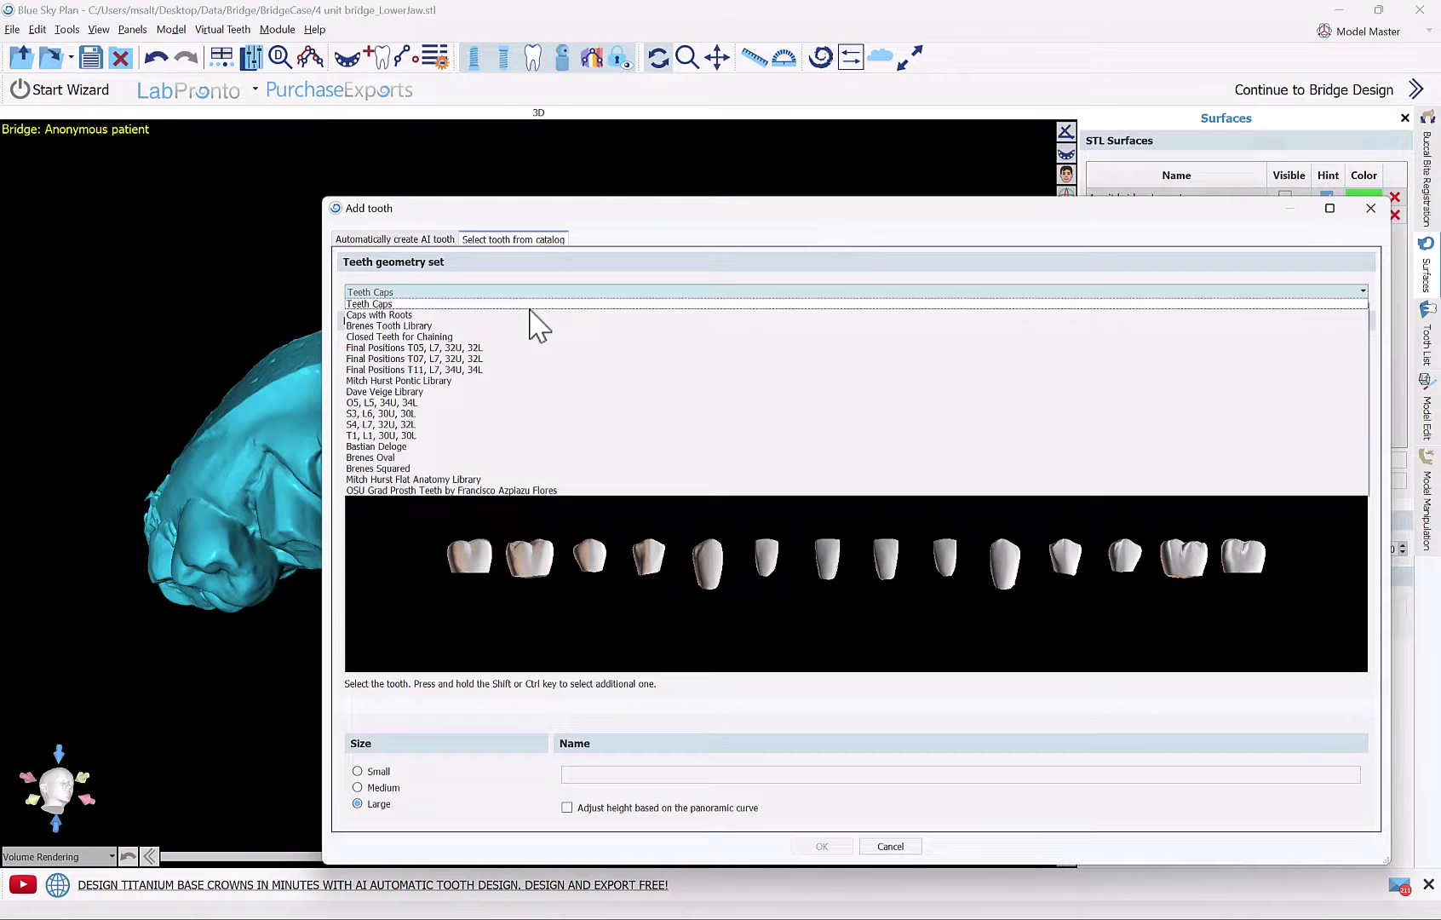
{"action": "left_click", "coordinate": [536, 325]}
{"action": "left_click", "coordinate": [534, 293]}
{"action": "left_click", "coordinate": [528, 331]}
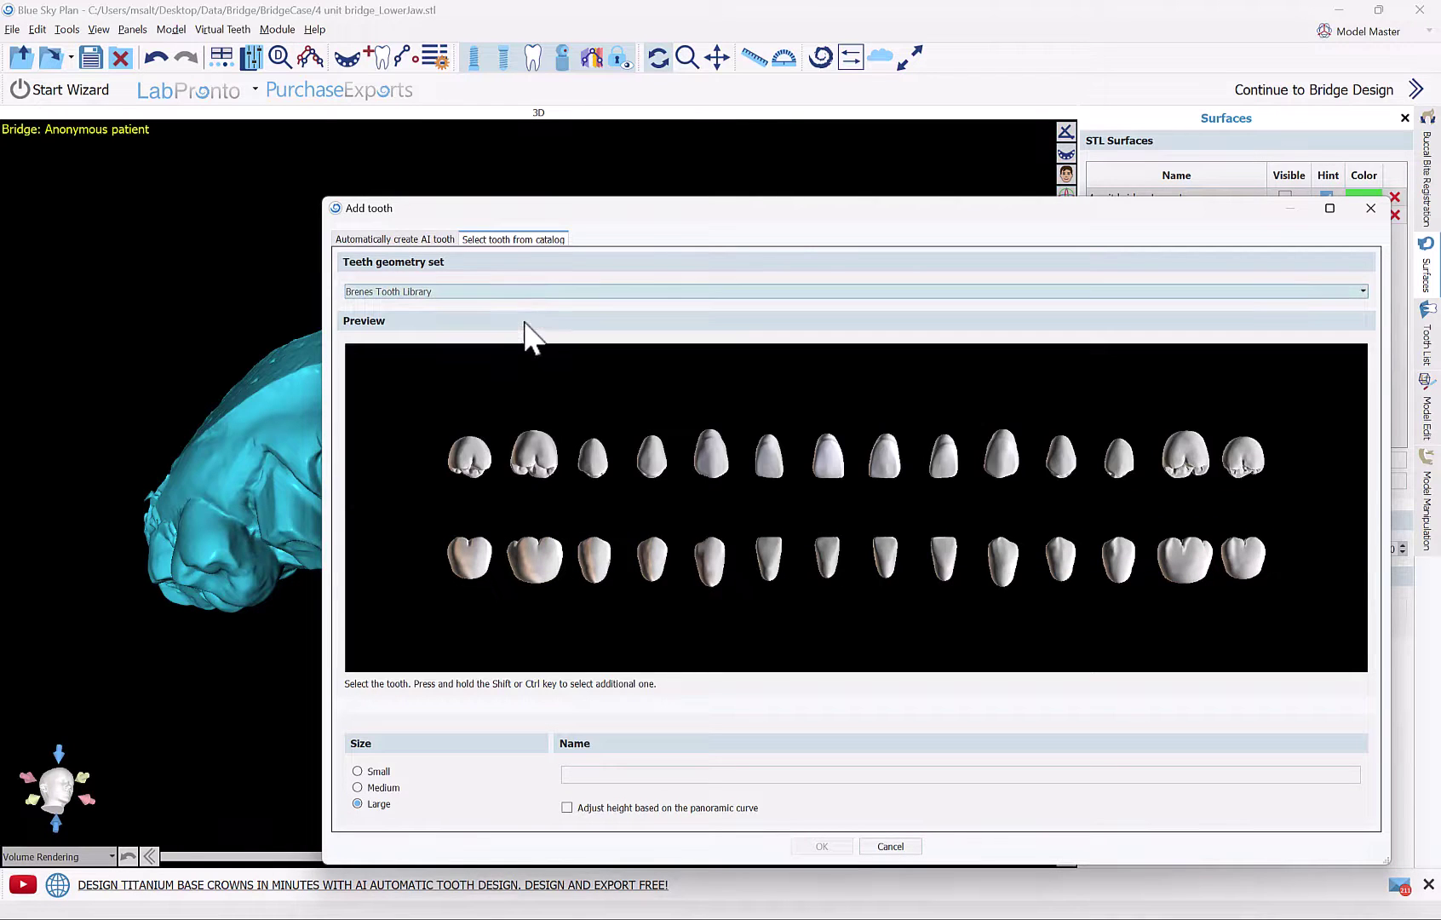
Step: Back on AI teeth, add the Right Maxillary Second Premolar at its upper jaw site
{"action": "left_click", "coordinate": [390, 240]}
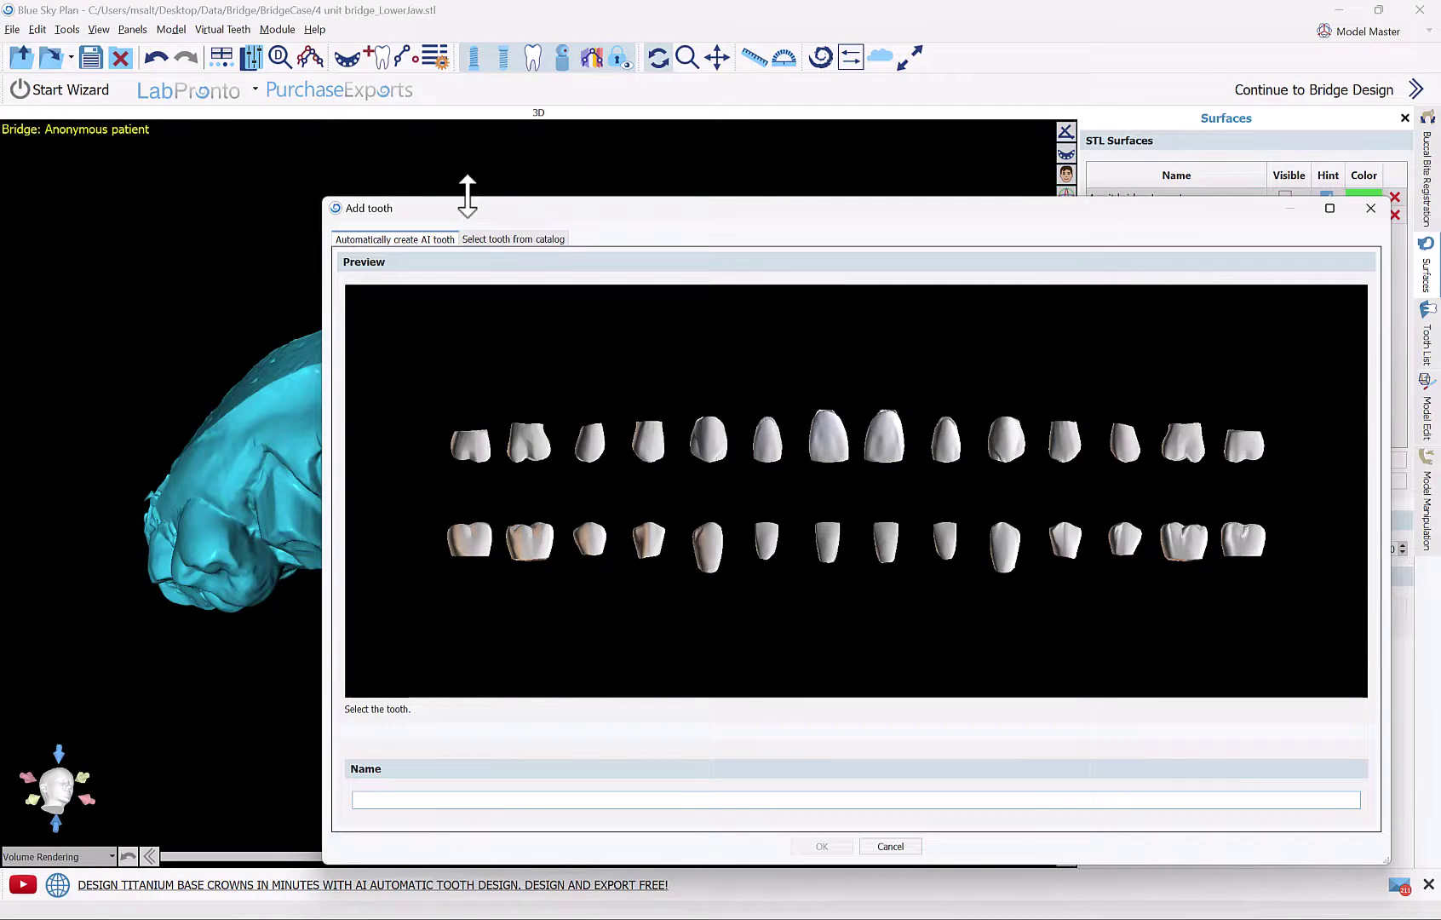
{"action": "left_click_drag", "start_coordinate": [492, 199], "coordinate": [499, 197]}
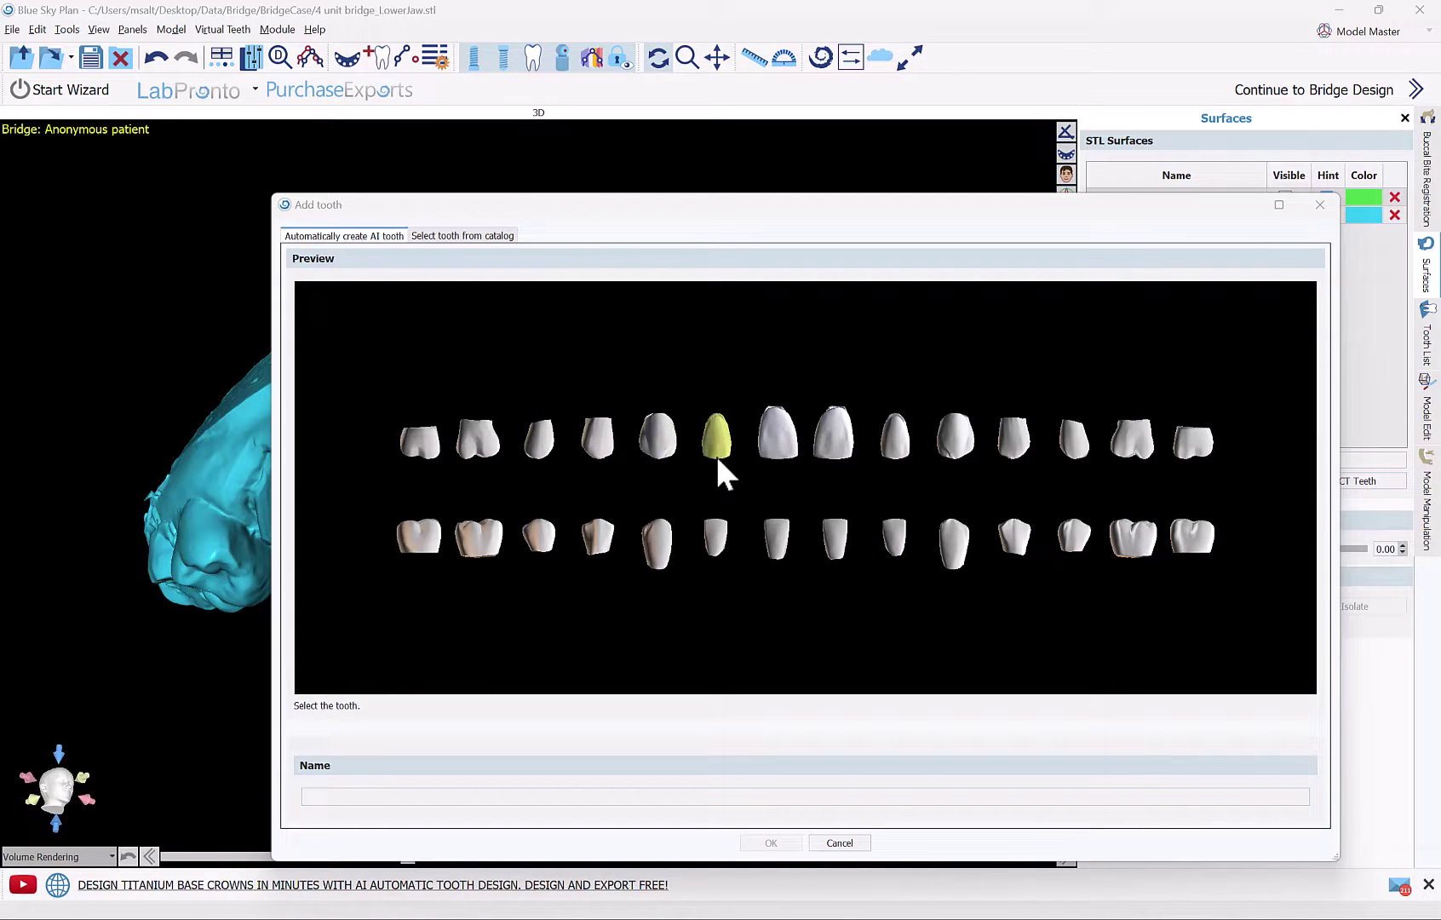
{"action": "left_click", "coordinate": [547, 450]}
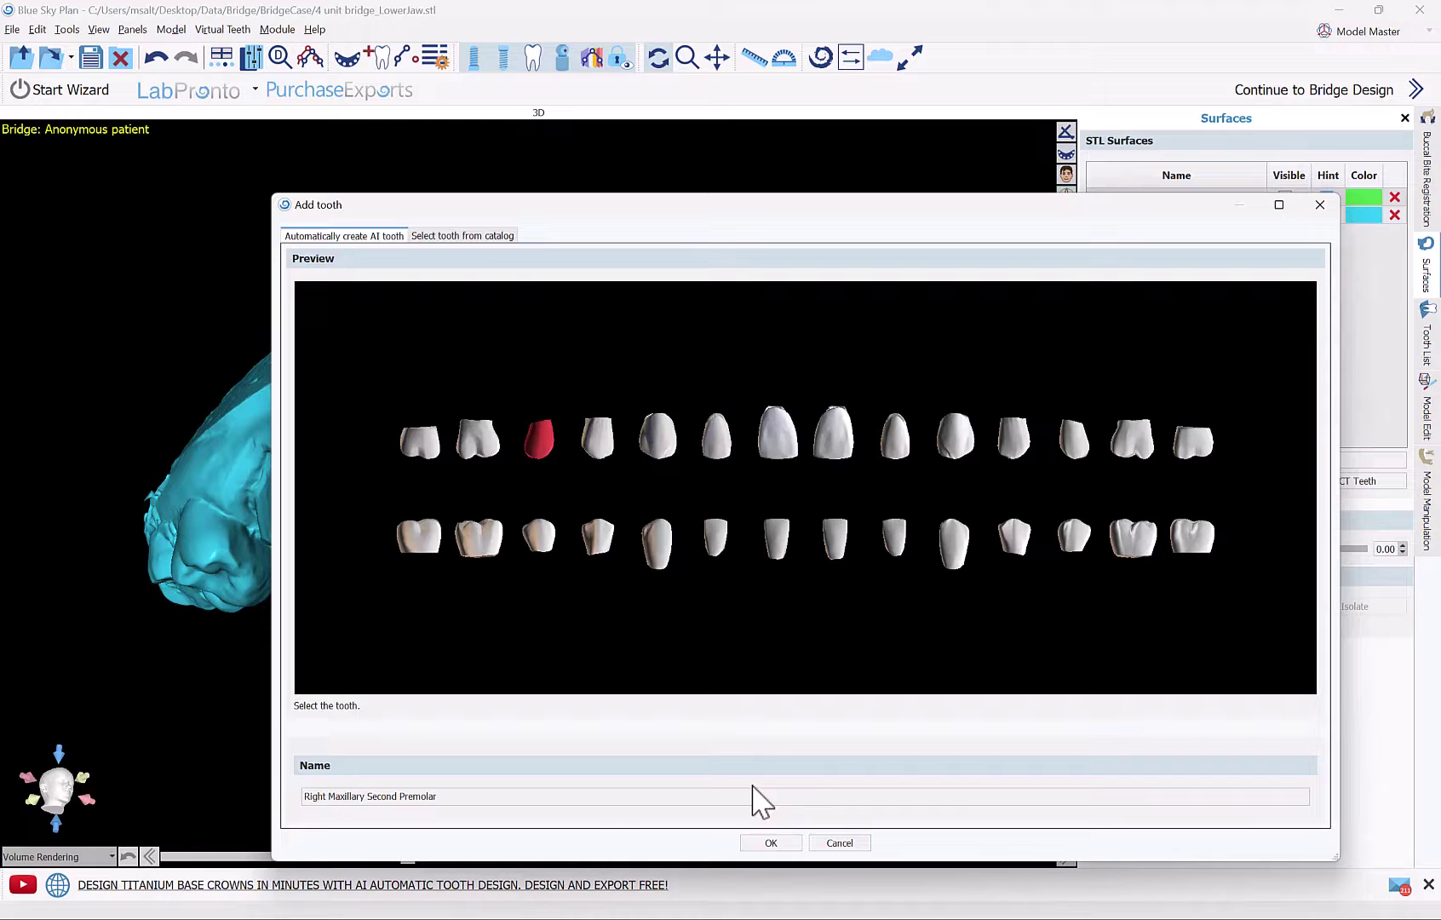
{"action": "left_click", "coordinate": [771, 843]}
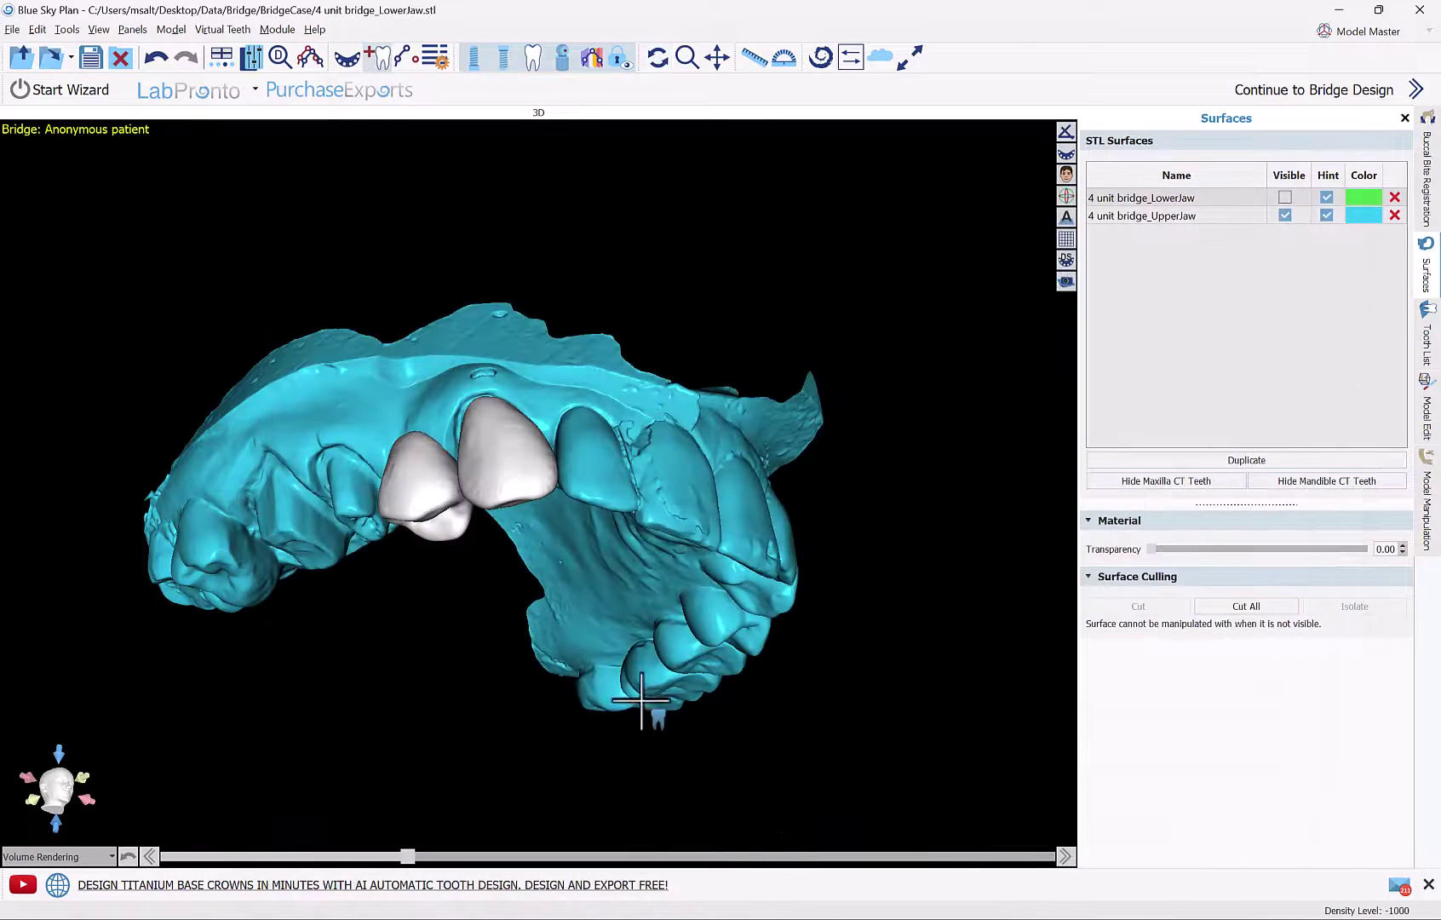
{"action": "left_click", "coordinate": [373, 479]}
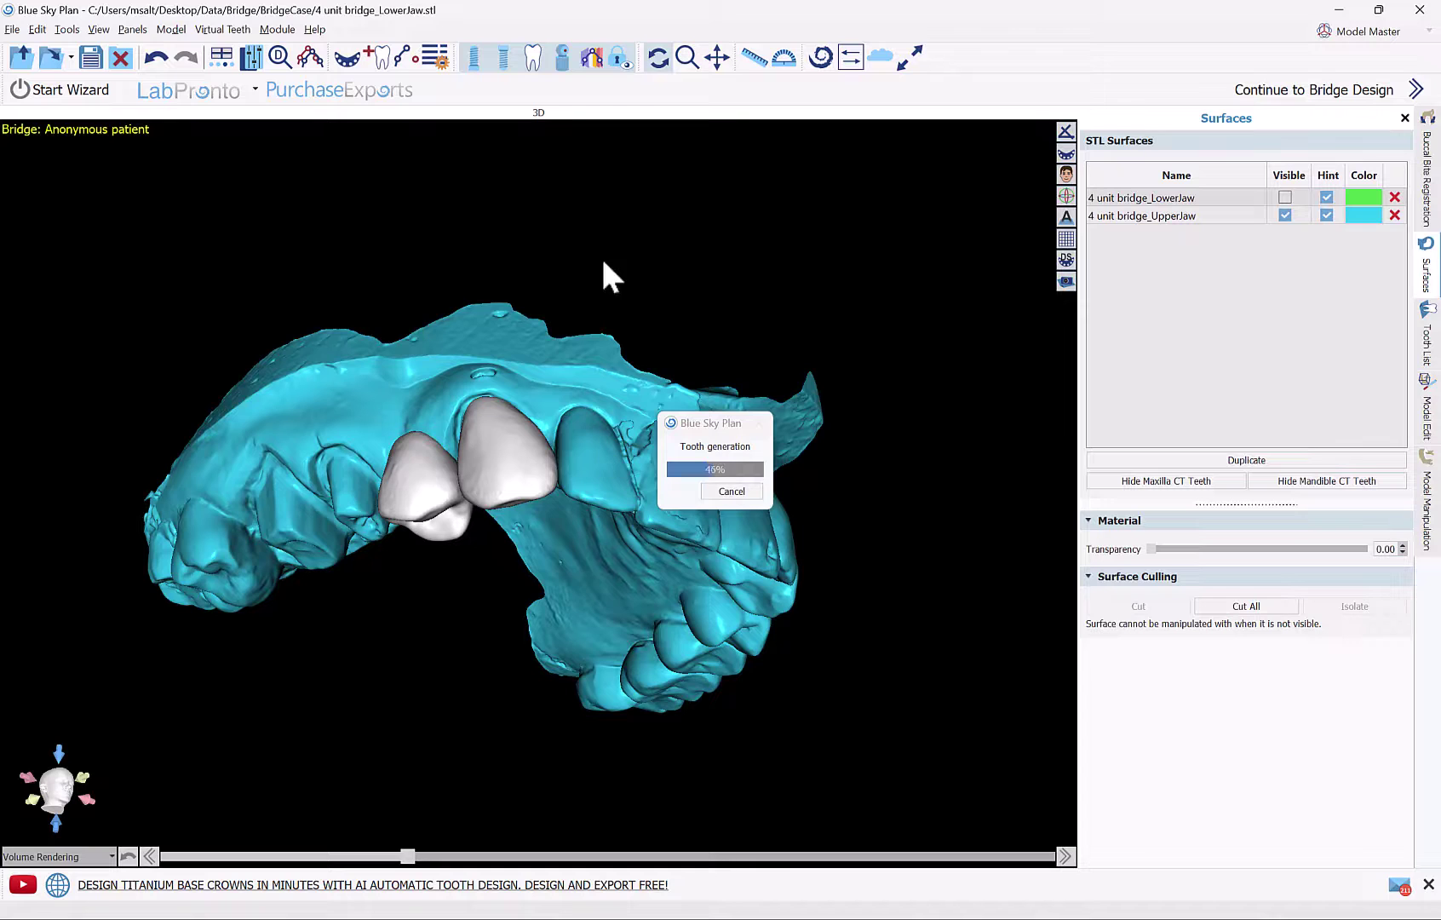
Step: Place a Right Maxillary First Molar on the molar site and review all four new teeth
{"action": "left_click", "coordinate": [381, 61]}
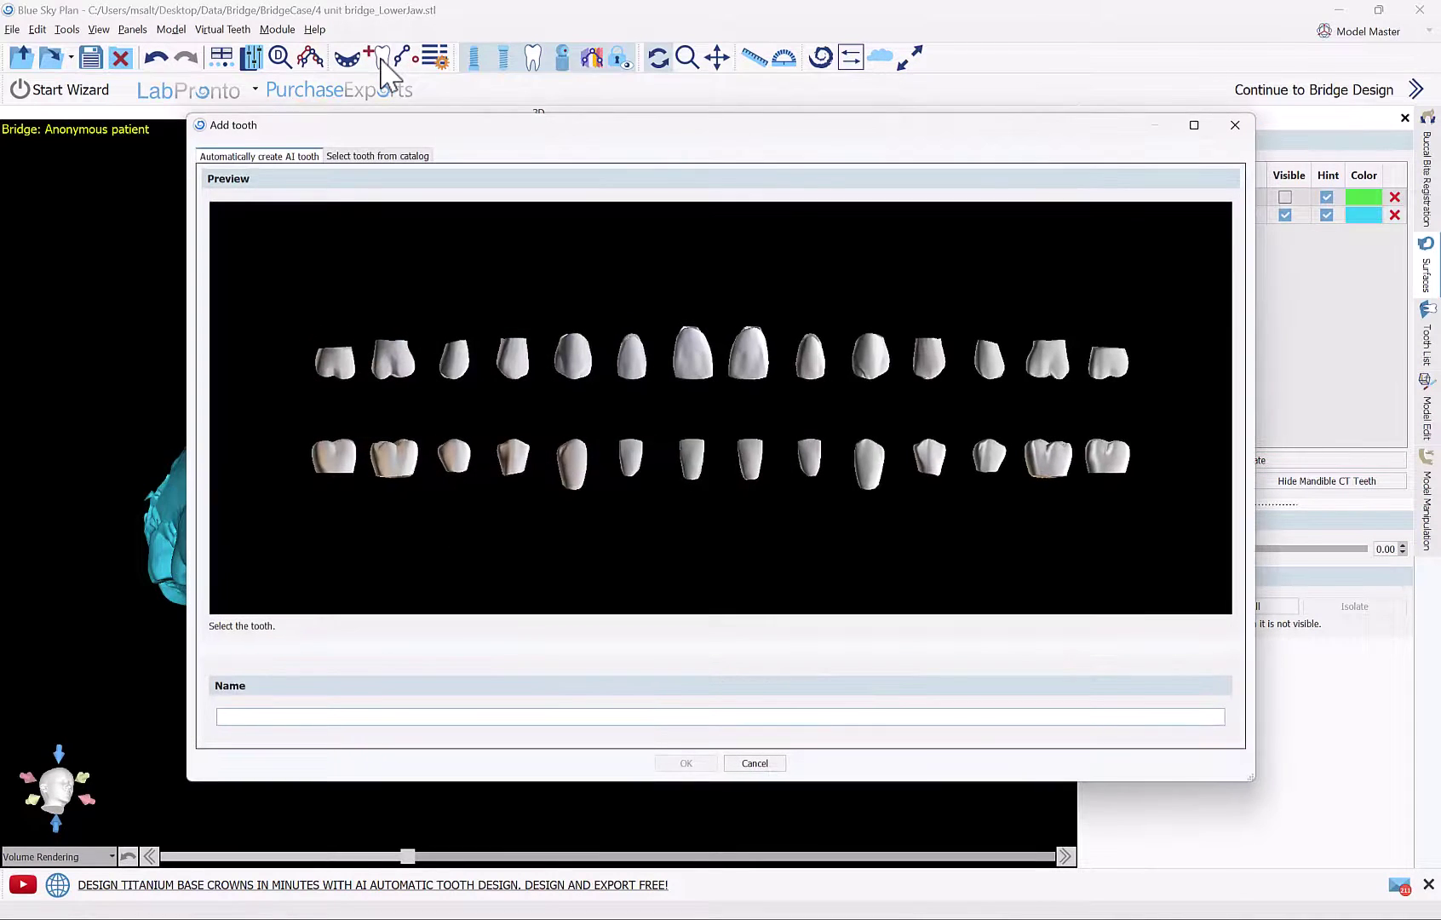
{"action": "left_click", "coordinate": [398, 366]}
{"action": "left_click", "coordinate": [700, 762]}
{"action": "right_click_drag", "start_coordinate": [312, 807], "coordinate": [401, 314]}
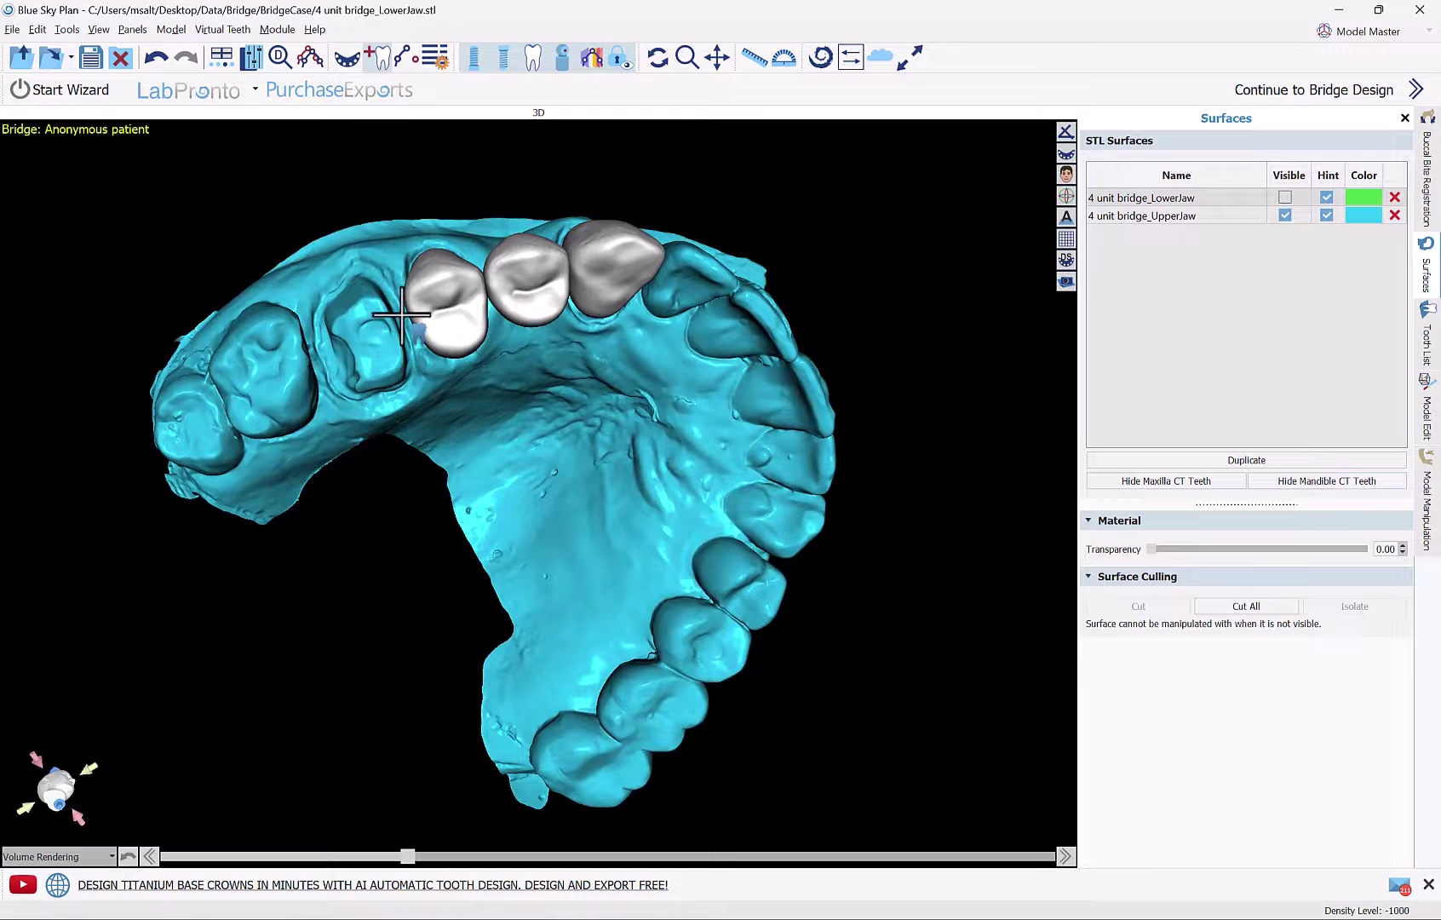
{"action": "left_click", "coordinate": [401, 315]}
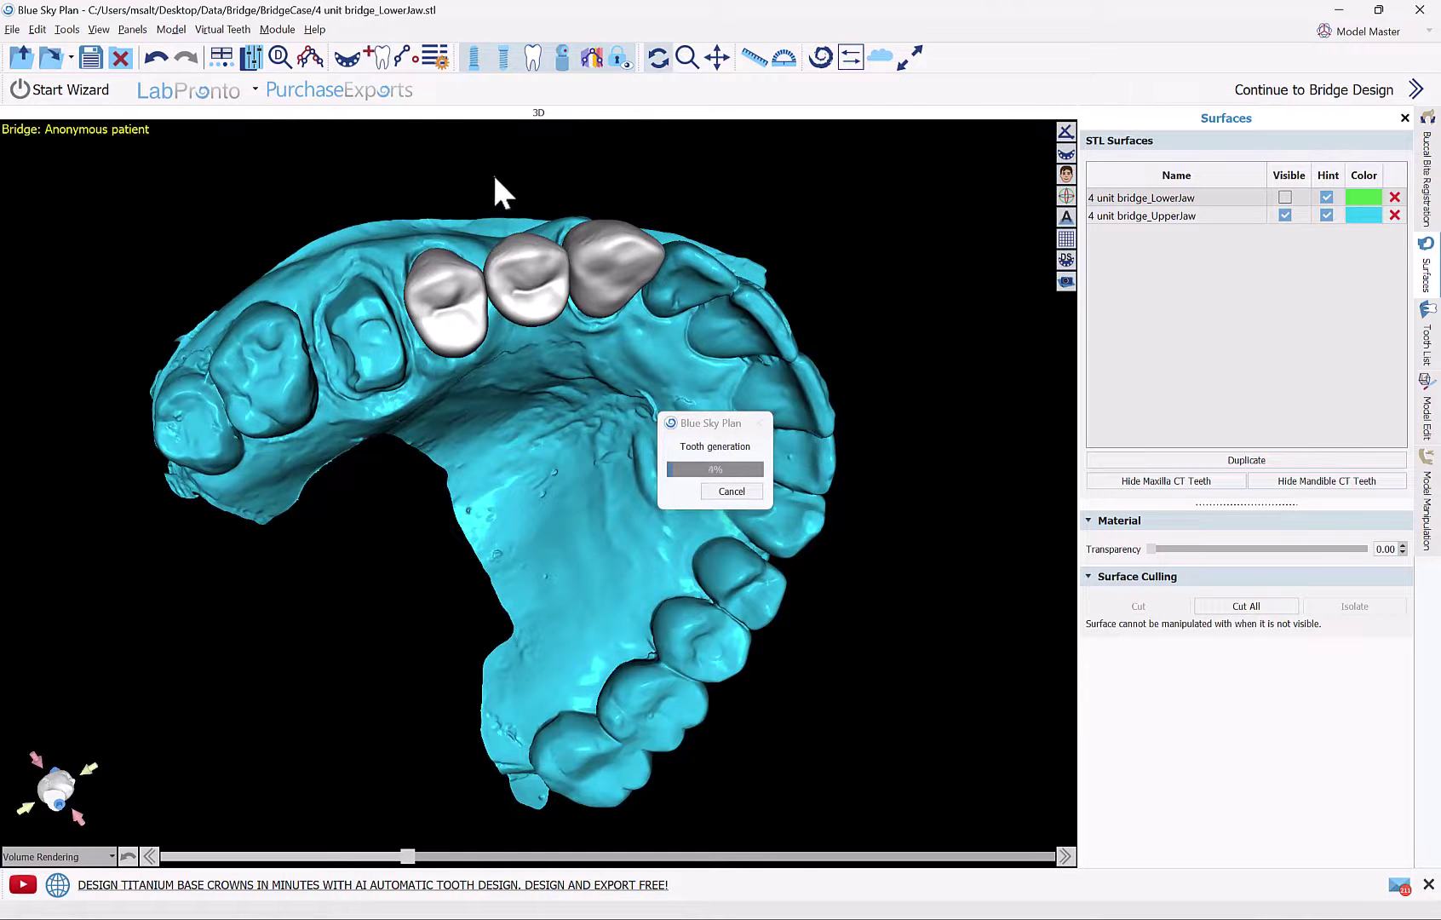
{"action": "right_click_drag", "start_coordinate": [683, 609], "coordinate": [755, 494]}
{"action": "right_click_drag", "start_coordinate": [628, 423], "coordinate": [249, 483]}
{"action": "left_click_drag", "start_coordinate": [707, 617], "coordinate": [980, 596]}
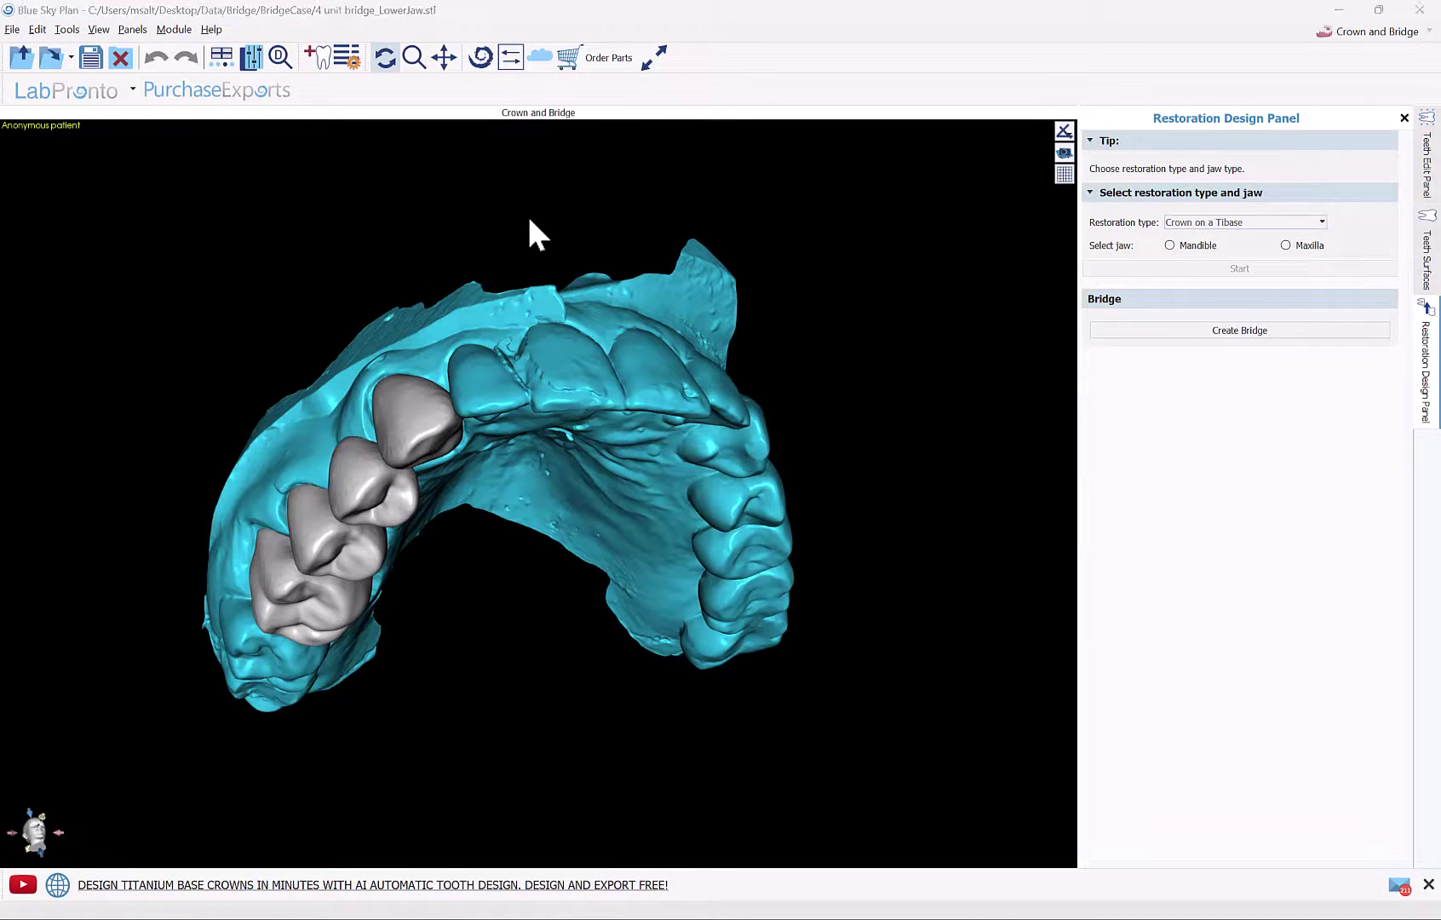
Step: Join the four teeth into a bridge and advance to the 0.10 maximum undercut step
{"action": "left_click", "coordinate": [1219, 333]}
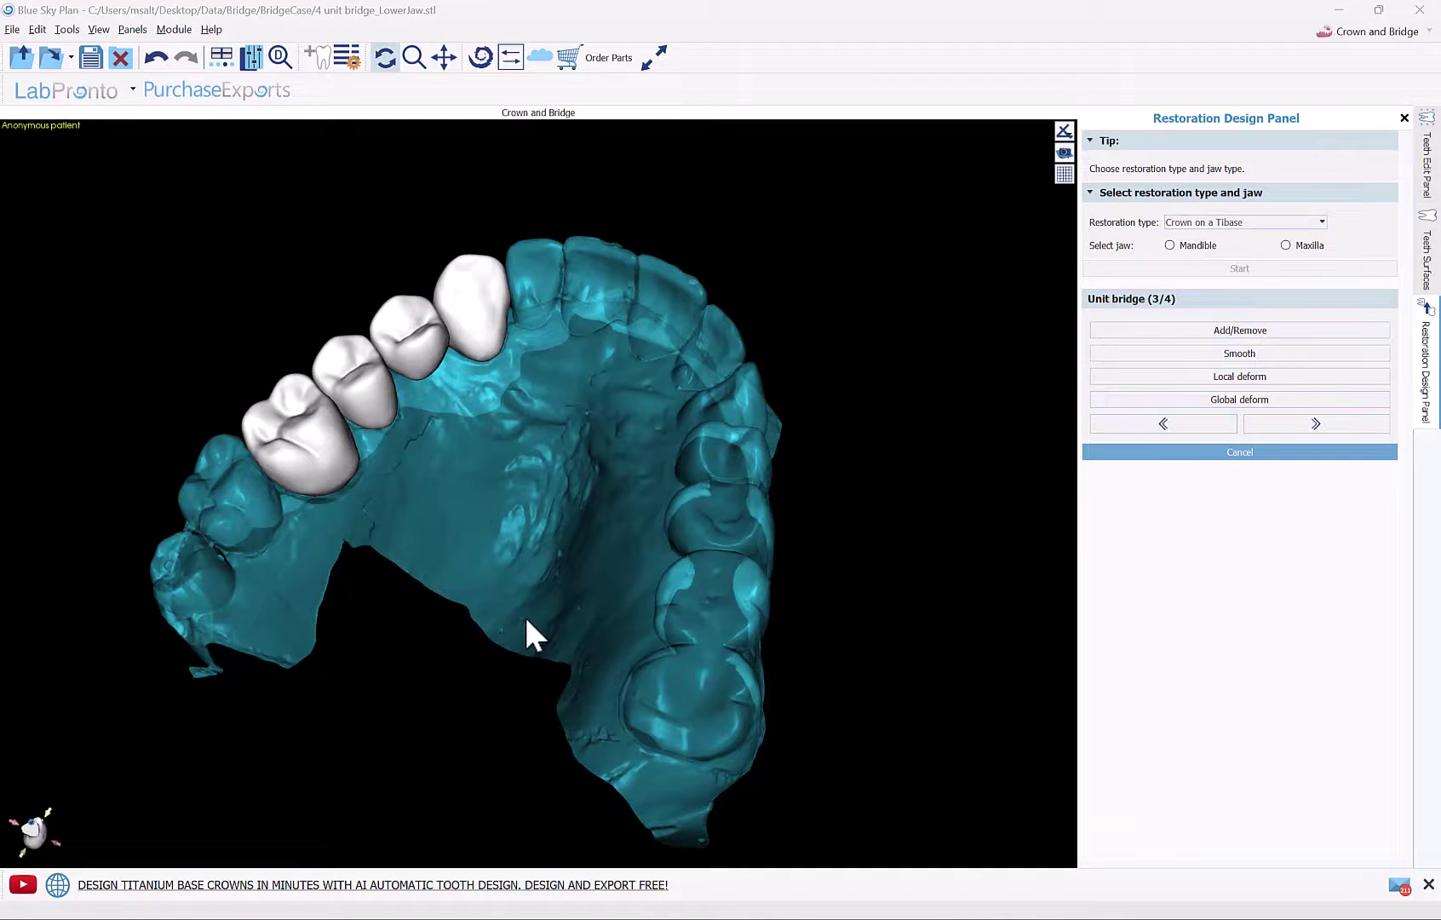
{"action": "left_click_drag", "start_coordinate": [527, 633], "coordinate": [576, 755]}
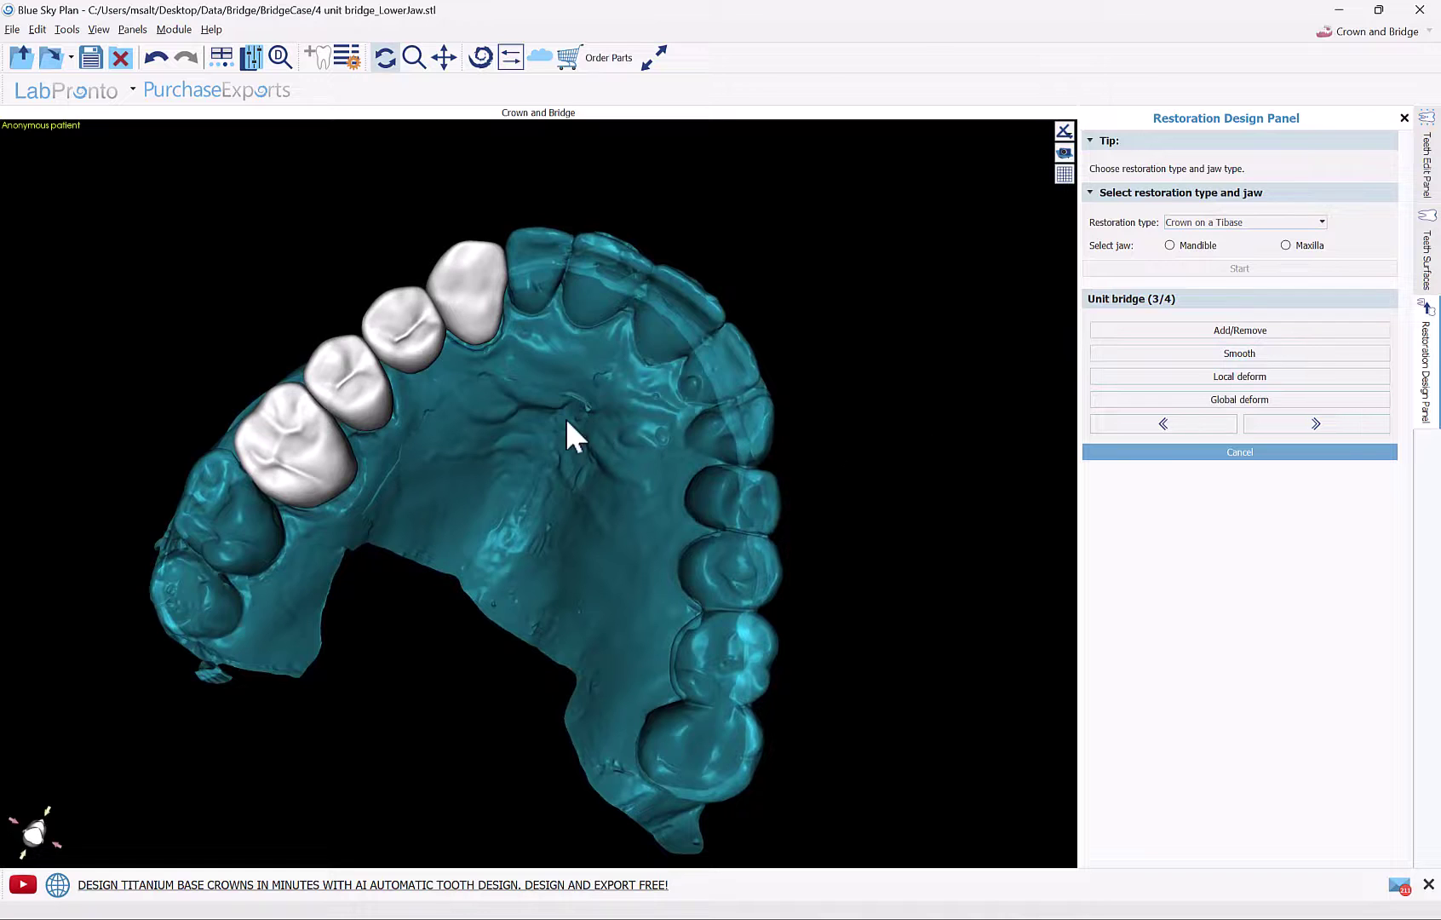
{"action": "left_click_drag", "start_coordinate": [568, 420], "coordinate": [554, 299]}
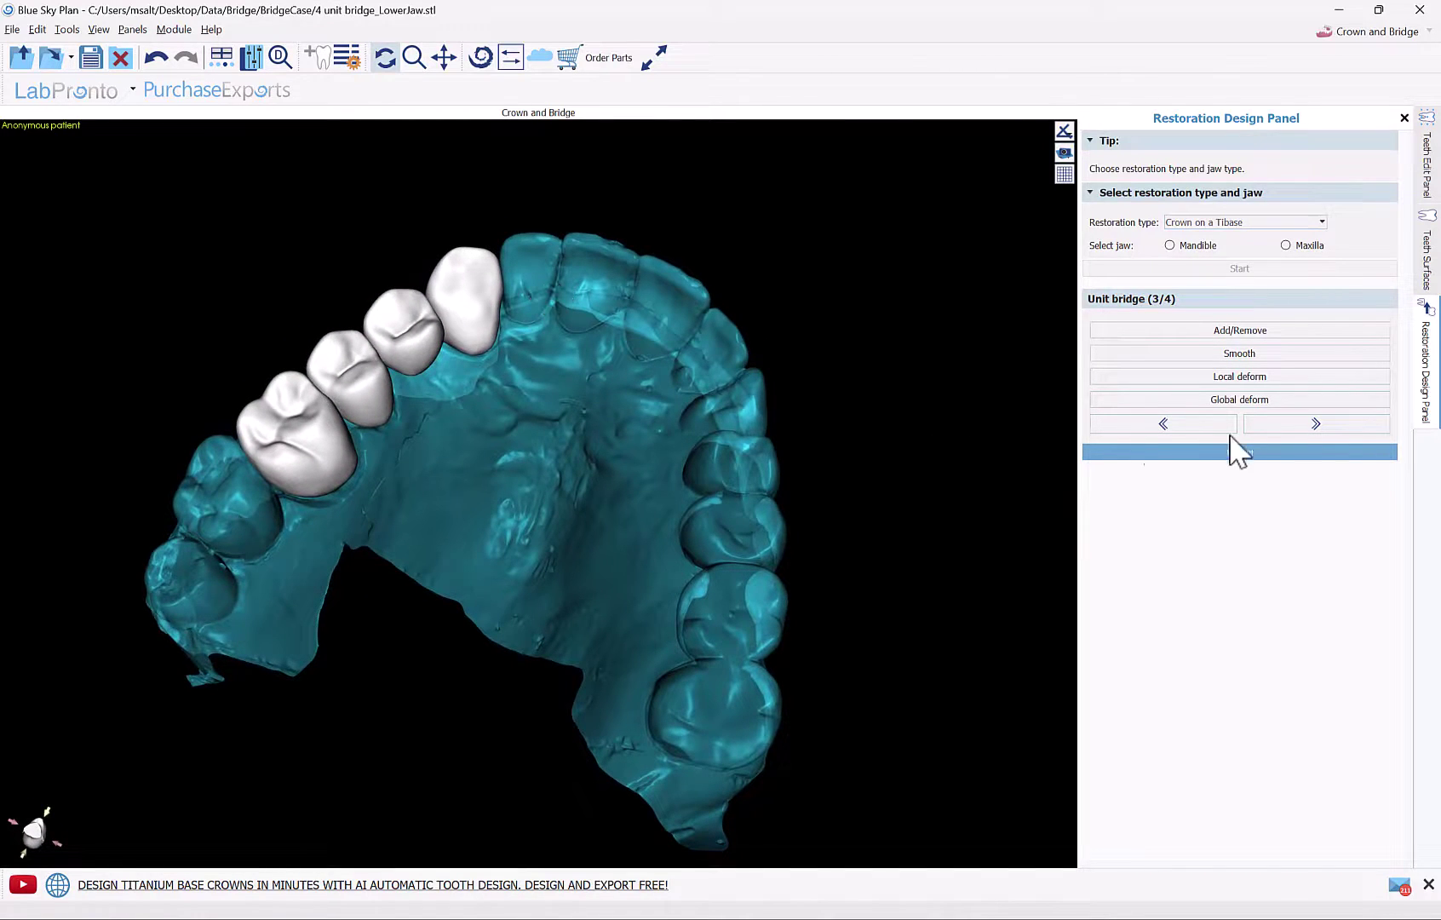
{"action": "left_click", "coordinate": [1354, 426]}
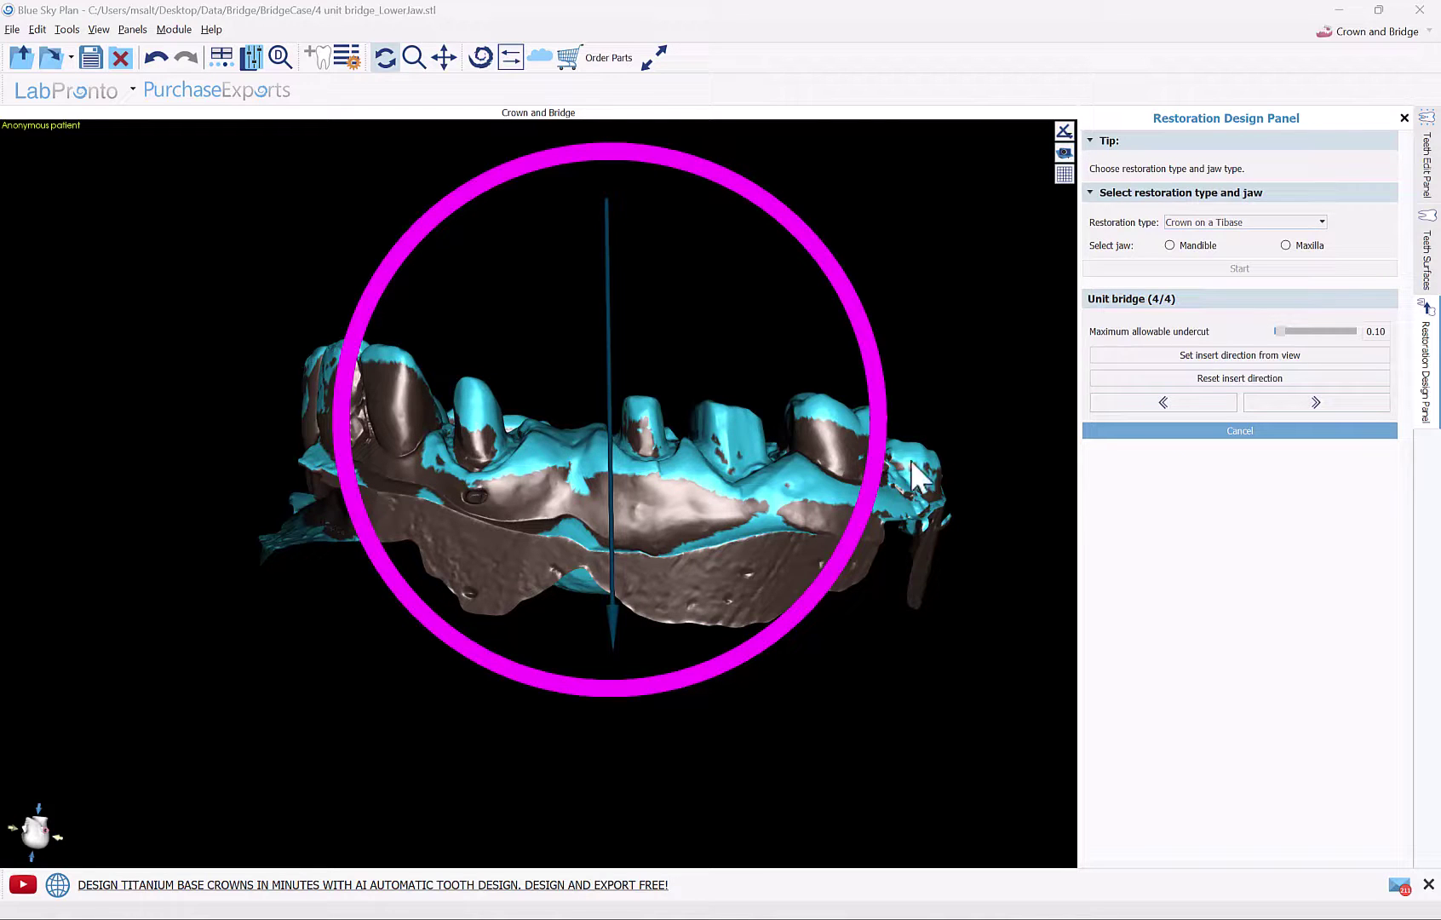
Step: Tilt the bridge's insertion direction and remove the undercuts
{"action": "left_click_drag", "start_coordinate": [875, 489], "coordinate": [866, 499]}
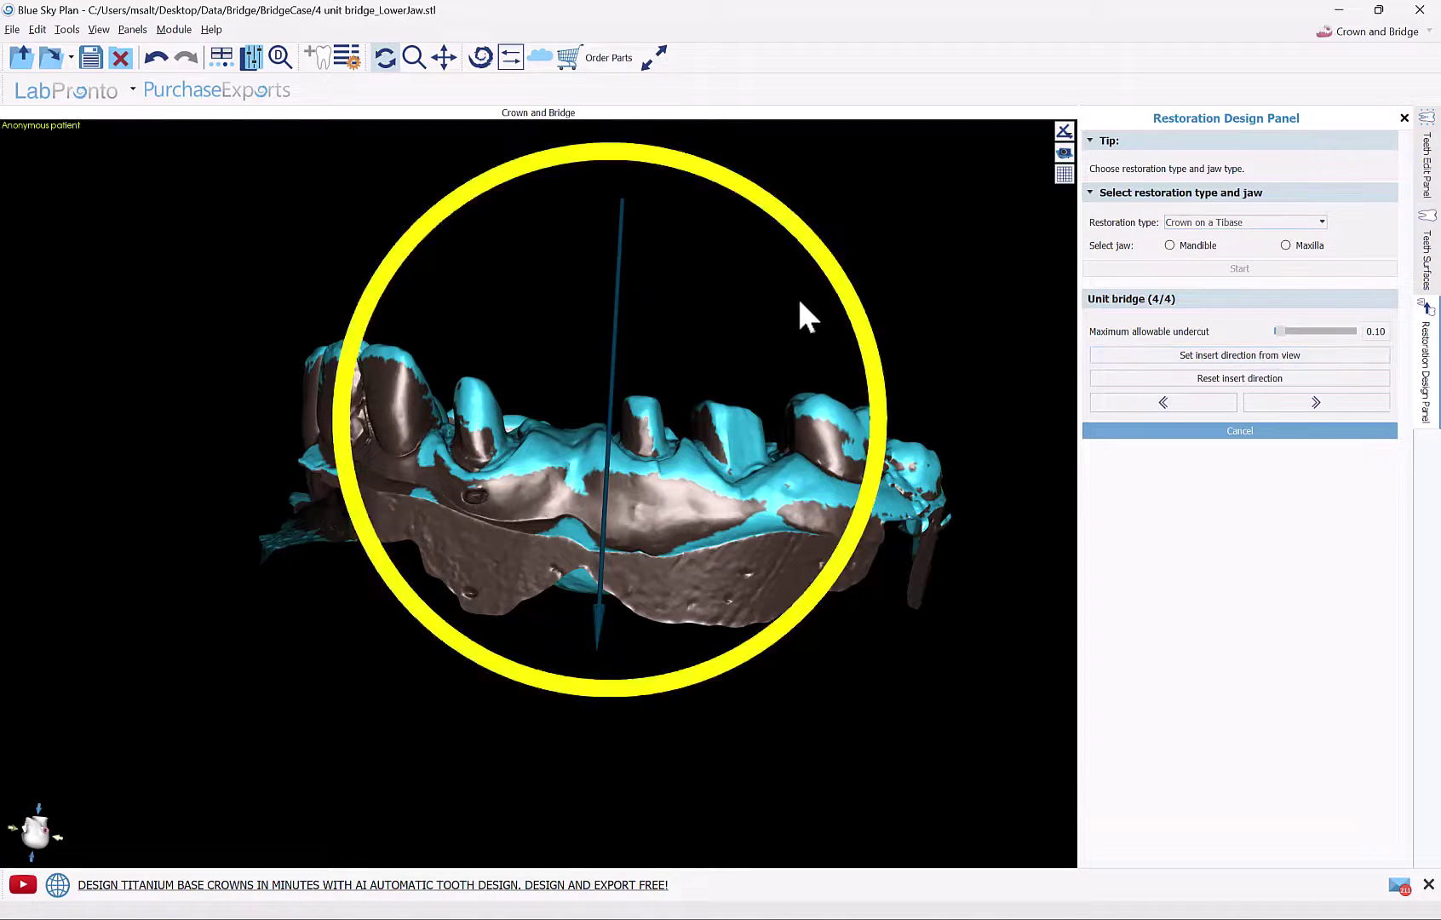
{"action": "left_click", "coordinate": [1363, 407]}
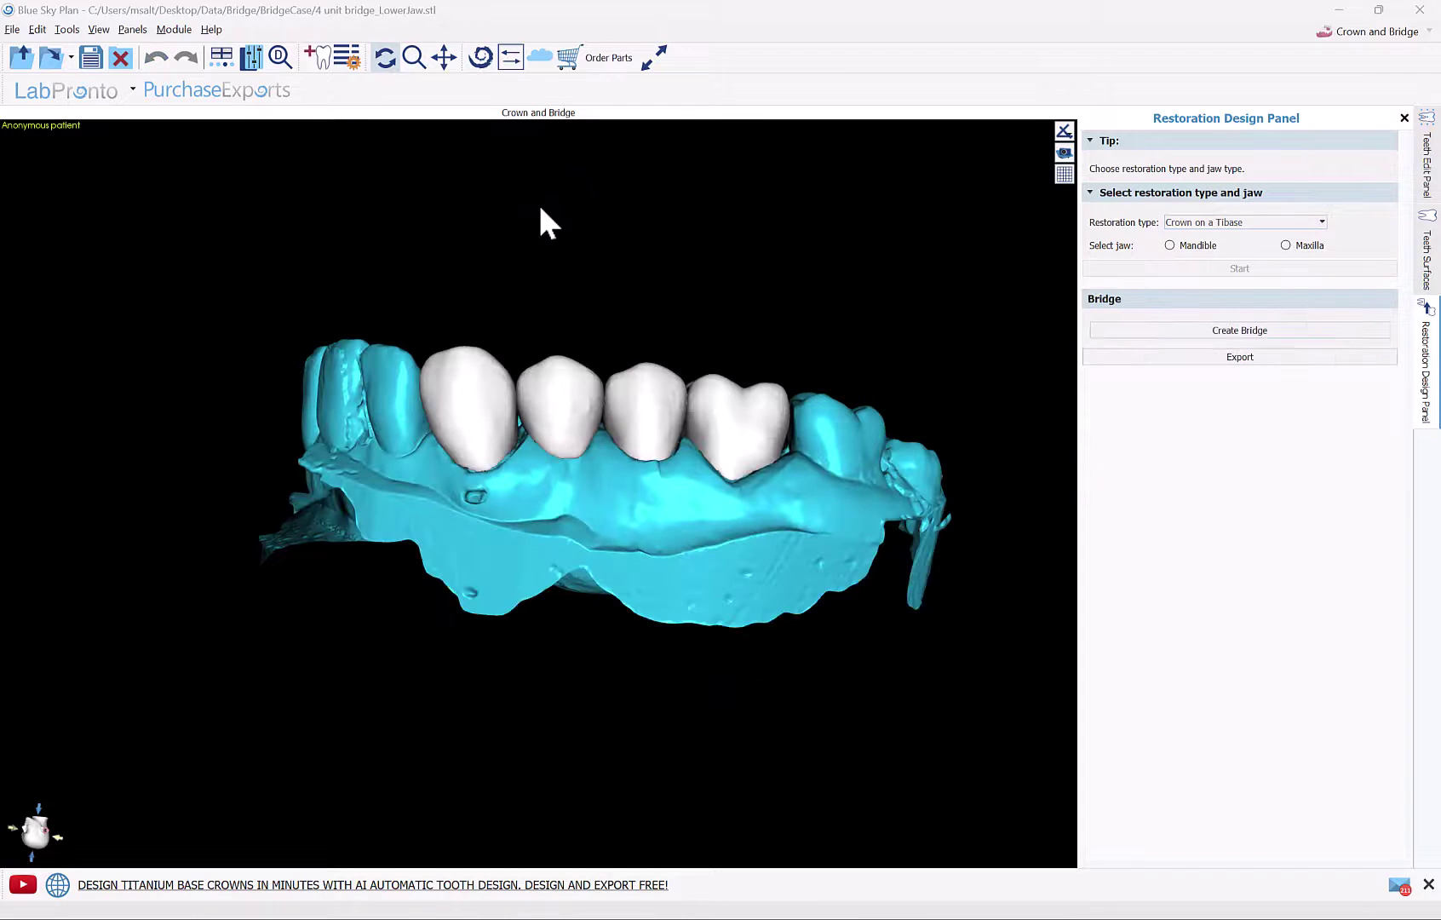
Step: In the Teeth Surfaces list, hide the Union bridge and check individual teeth one at a time
{"action": "left_click_drag", "start_coordinate": [695, 666], "coordinate": [712, 792]}
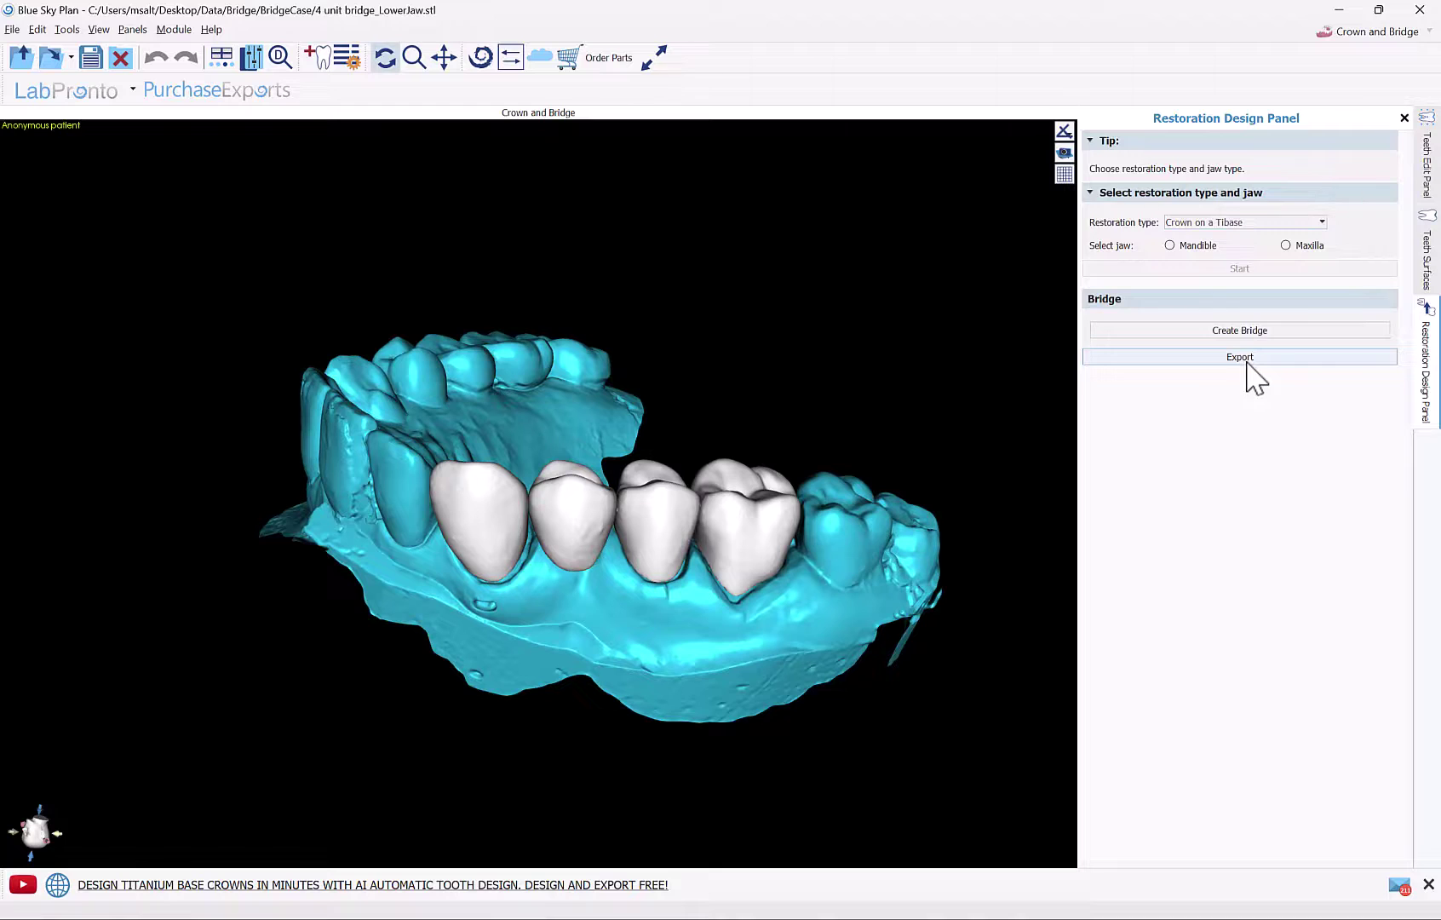
{"action": "left_click", "coordinate": [1428, 260]}
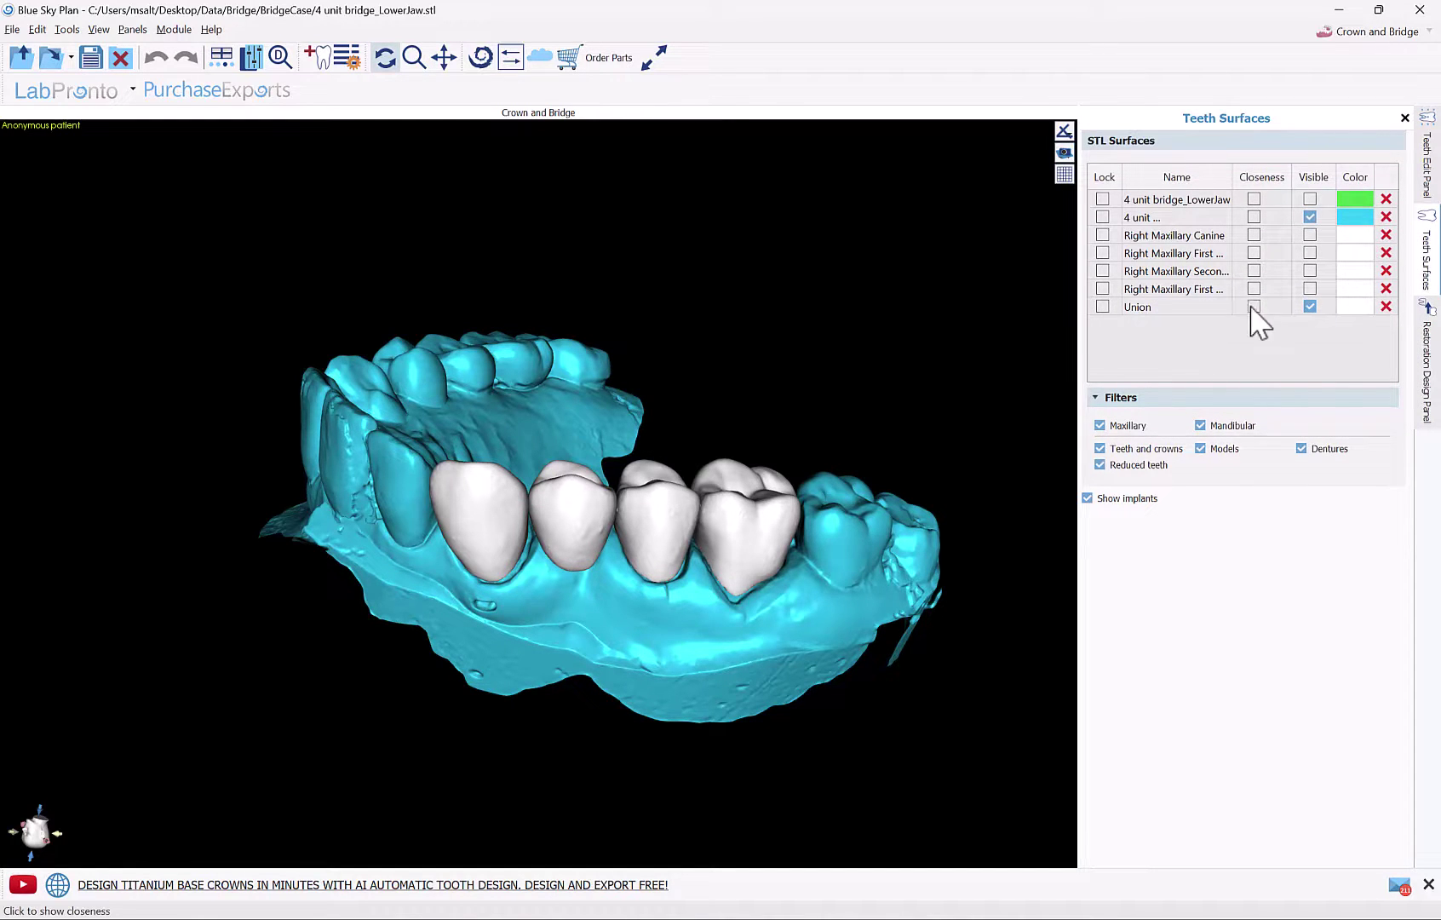
{"action": "left_click", "coordinate": [1310, 306]}
{"action": "left_click", "coordinate": [1310, 289]}
{"action": "left_click", "coordinate": [1310, 289]}
{"action": "left_click", "coordinate": [1310, 271]}
{"action": "left_click", "coordinate": [1311, 271]}
{"action": "left_click", "coordinate": [1310, 253]}
{"action": "left_click", "coordinate": [1310, 253]}
{"action": "left_click", "coordinate": [1310, 253]}
Step: Hide the upper jaw scan, show only Union, and inspect the bridge's fitting side
{"action": "left_click", "coordinate": [1310, 217]}
{"action": "left_click", "coordinate": [1310, 306]}
{"action": "left_click_drag", "start_coordinate": [628, 666], "coordinate": [606, 281]}
{"action": "right_click_drag", "start_coordinate": [607, 281], "coordinate": [529, 443]}
{"action": "left_click_drag", "start_coordinate": [529, 443], "coordinate": [1432, 294]}
Step: Export the finished four-unit bridge from the Restoration Design Panel
{"action": "left_click", "coordinate": [1427, 375]}
{"action": "left_click", "coordinate": [1306, 358]}
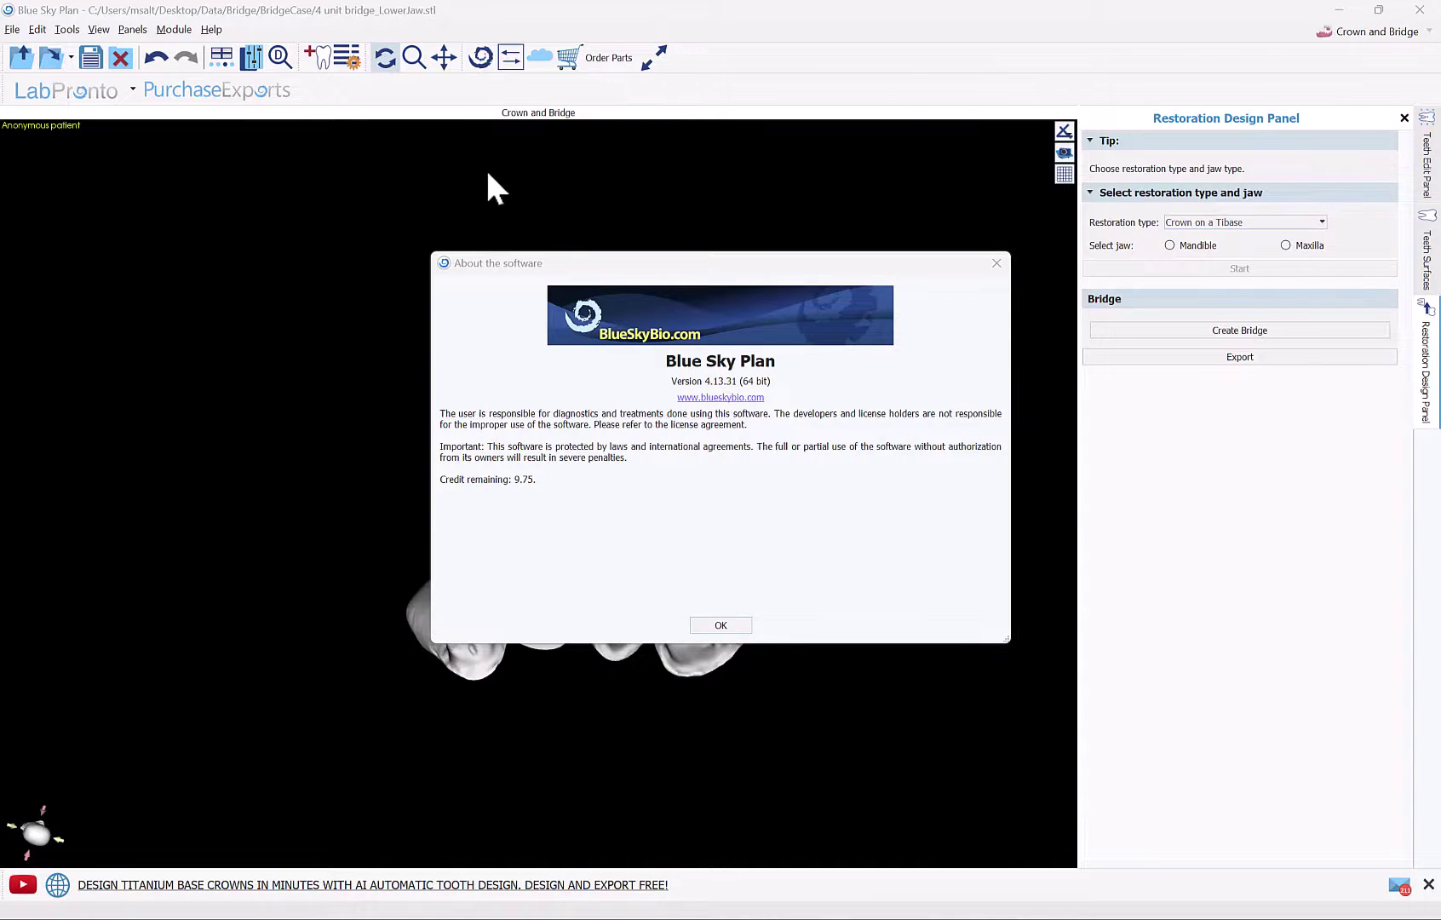
Step: Switch to the Edge window showing the BlueSkyBio.com User Group Facebook page
{"action": "key", "text": "alt+Tab"}
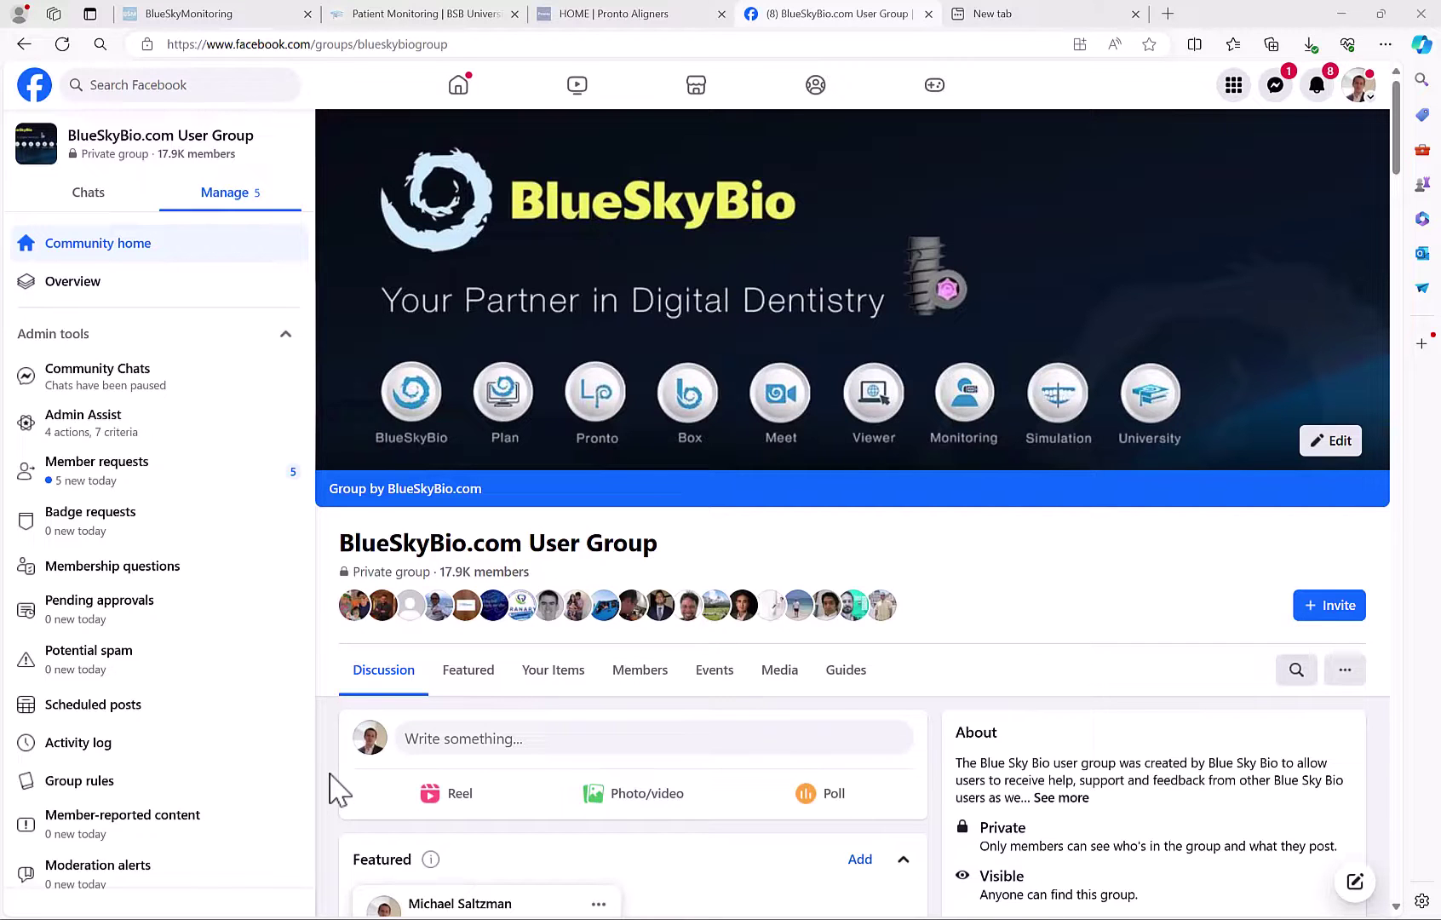
{"action": "scroll", "coordinate": [339, 790], "scroll_direction": "down", "scroll_amount": 8}
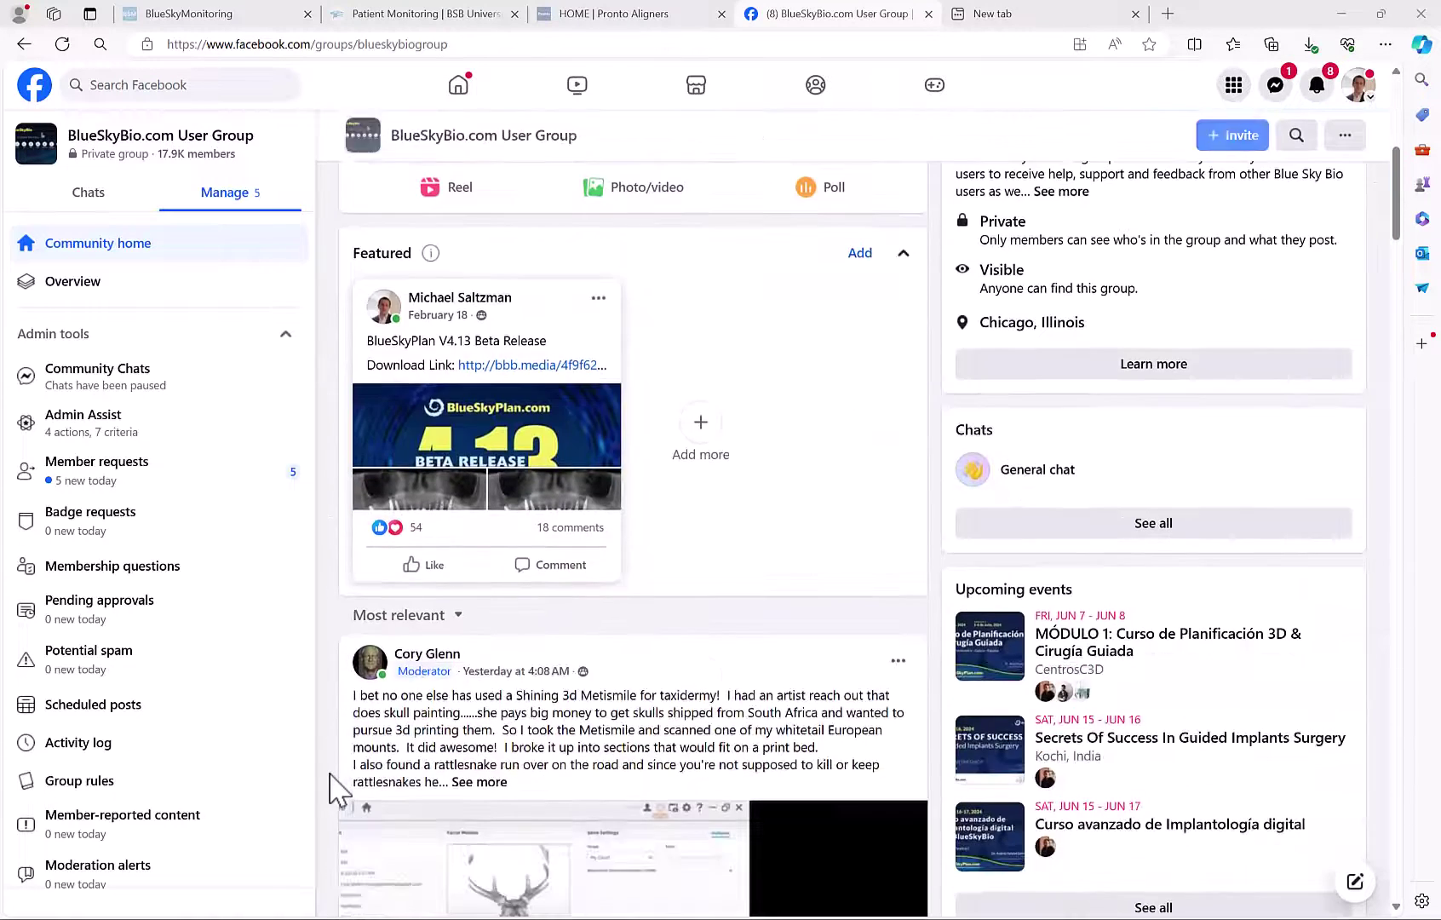
{"action": "scroll", "coordinate": [542, 430], "scroll_direction": "up", "scroll_amount": 10}
{"action": "scroll", "coordinate": [543, 434], "scroll_direction": "down", "scroll_amount": 2}
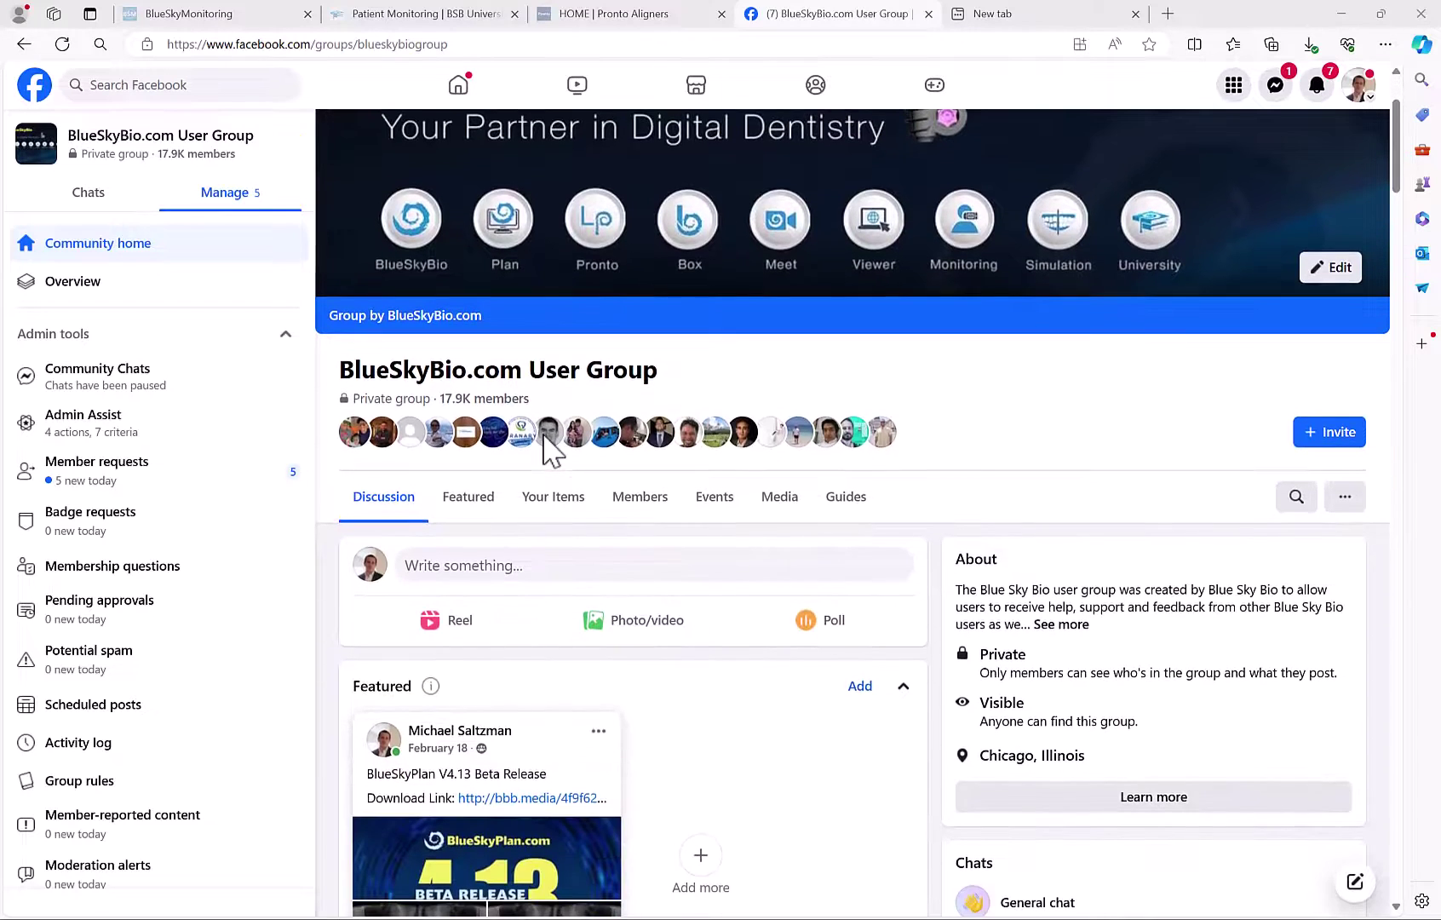
{"action": "scroll", "coordinate": [546, 446], "scroll_direction": "down", "scroll_amount": 6}
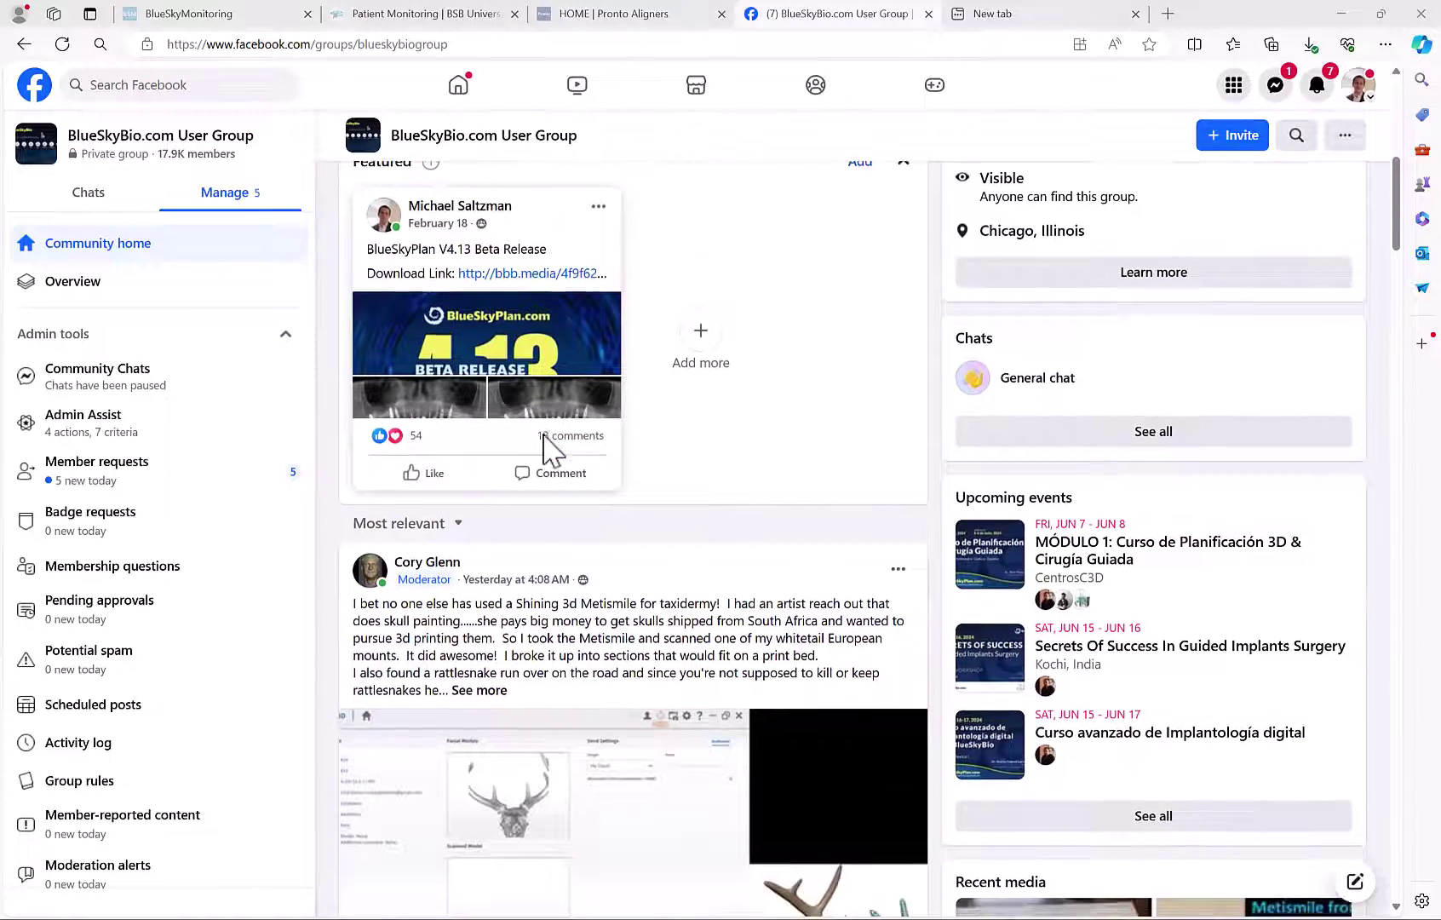
{"action": "scroll", "coordinate": [546, 446], "scroll_direction": "down", "scroll_amount": 11}
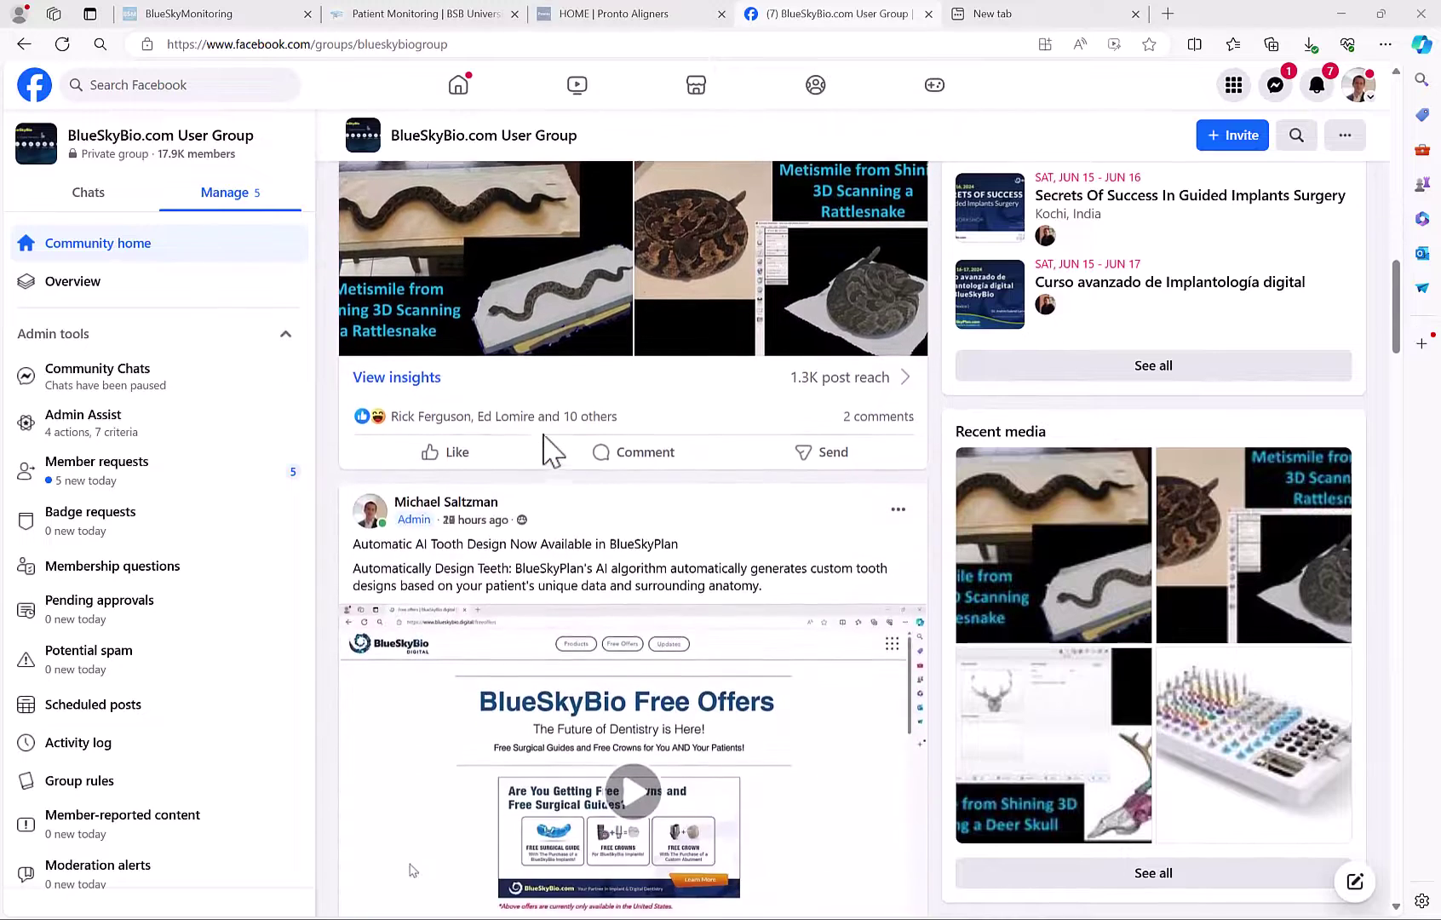
{"action": "scroll", "coordinate": [543, 439], "scroll_direction": "down", "scroll_amount": 5}
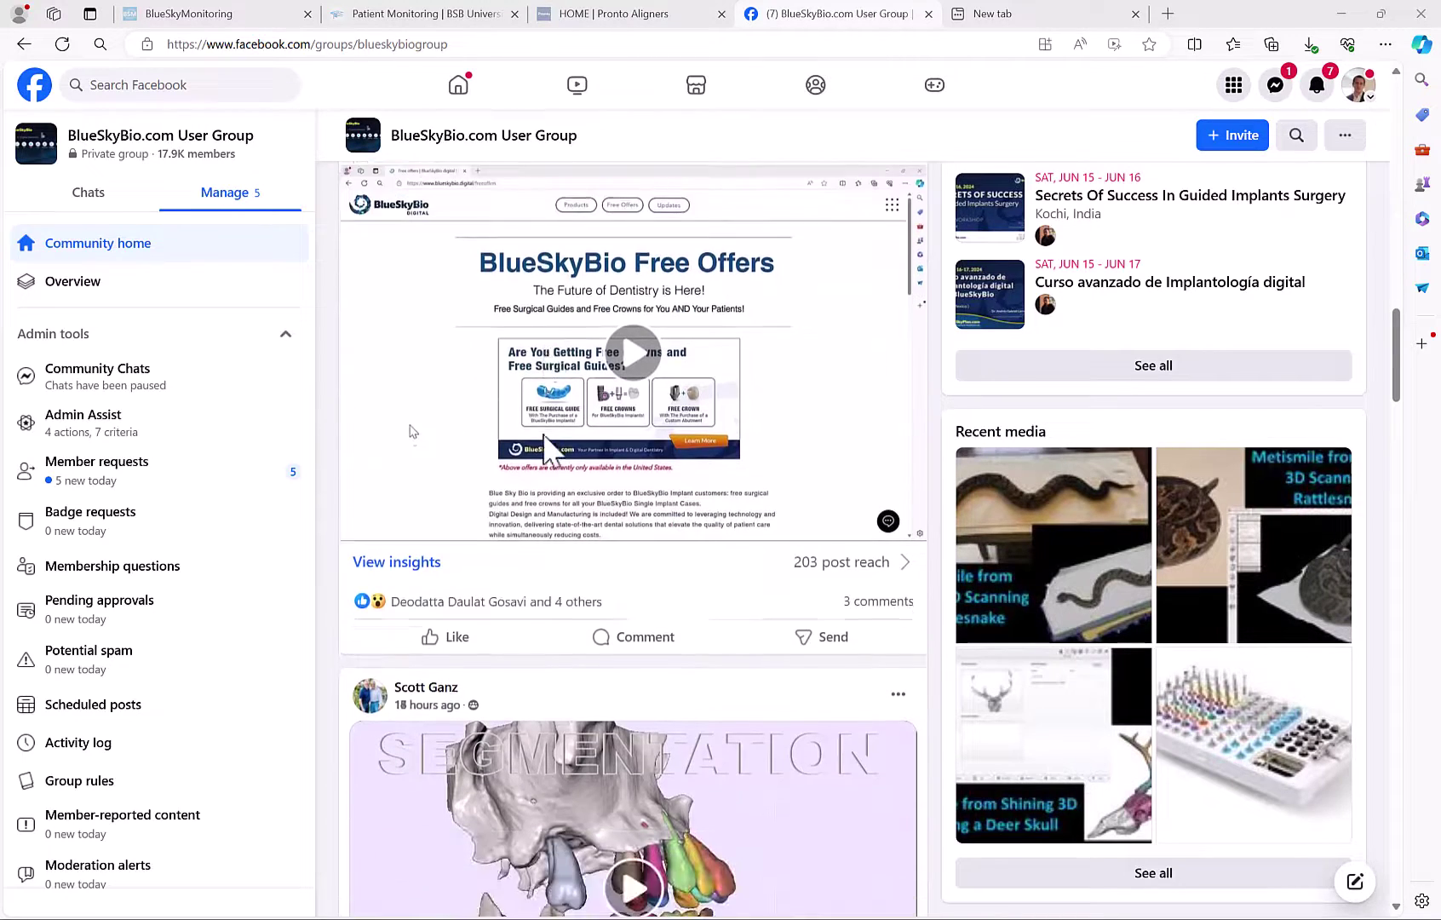